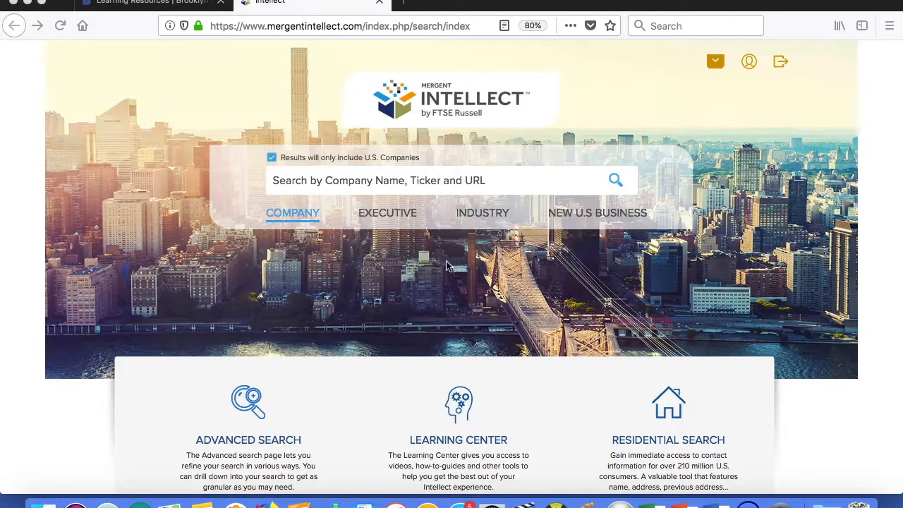
Step: Open the advanced company search and look over its location criteria, including the county option
left_click(365, 181)
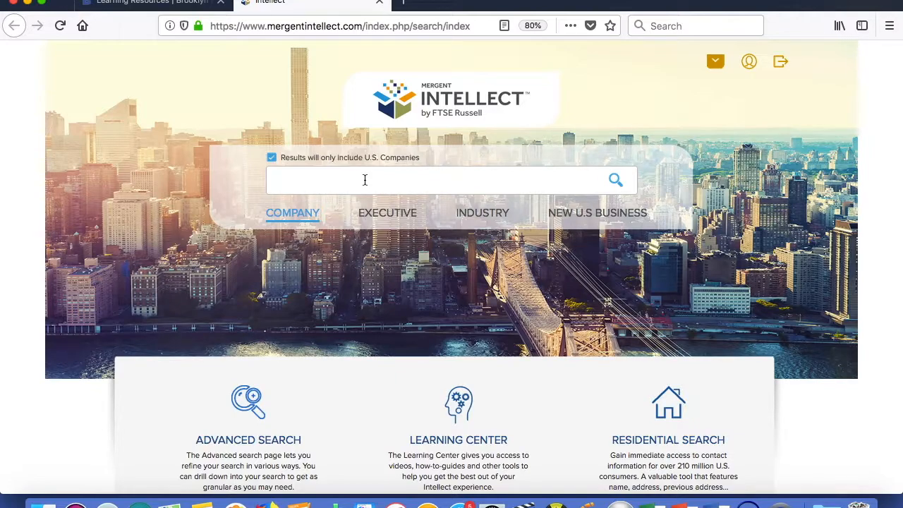
scroll(365, 180, "down", 5)
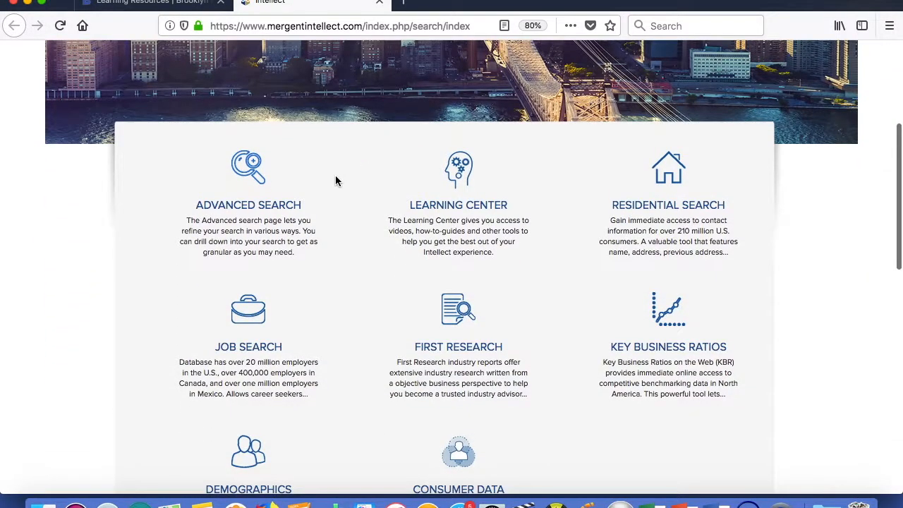
left_click(253, 173)
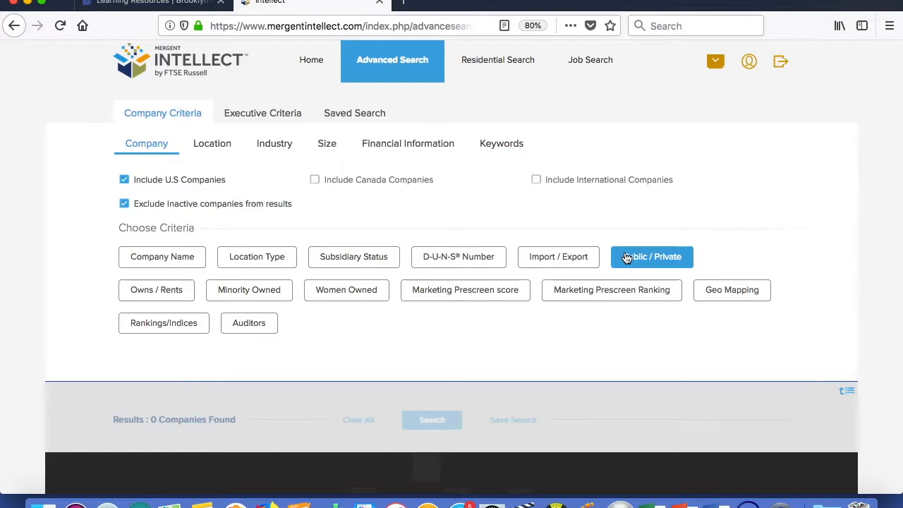
left_click(227, 146)
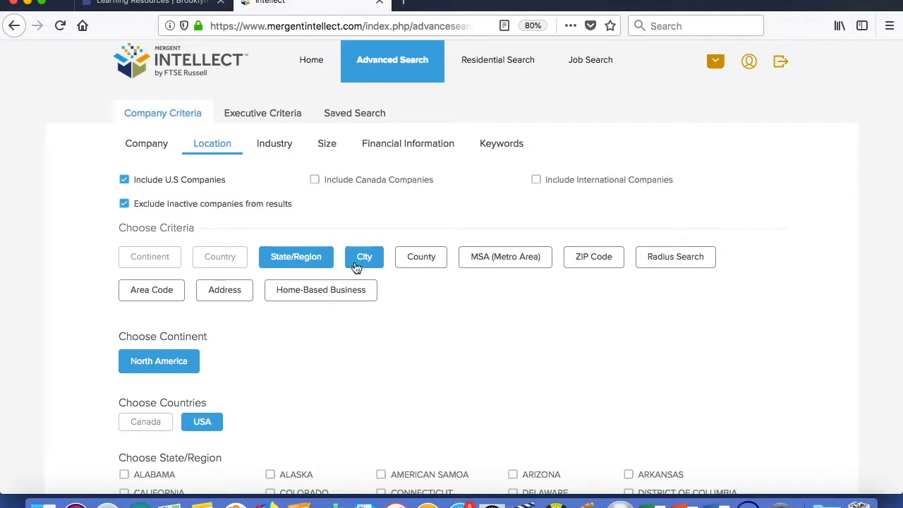
left_click(424, 259)
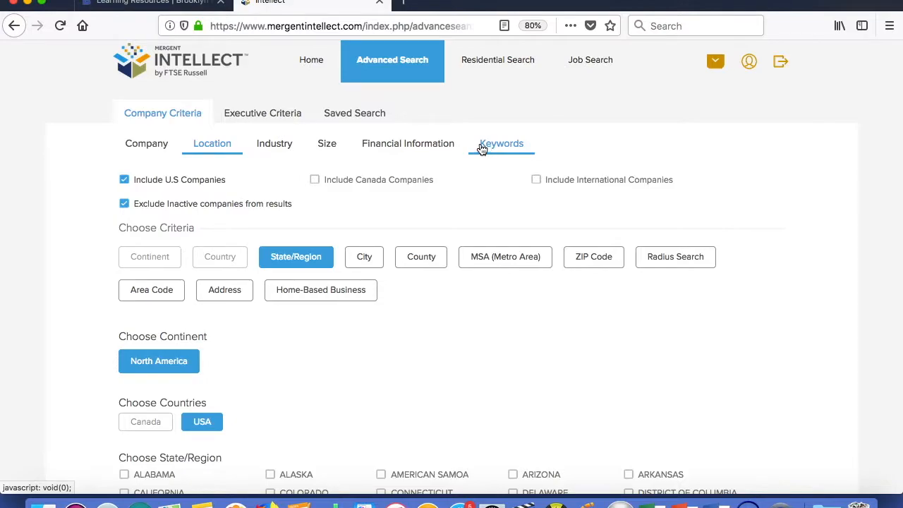
Step: Switch to the industry criteria and bring up the tree of primary NAICS codes
left_click(278, 145)
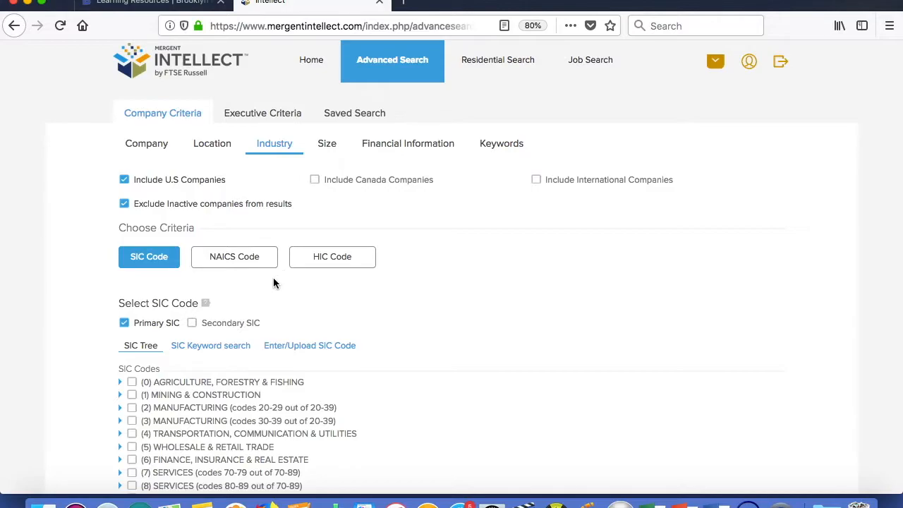
left_click(232, 268)
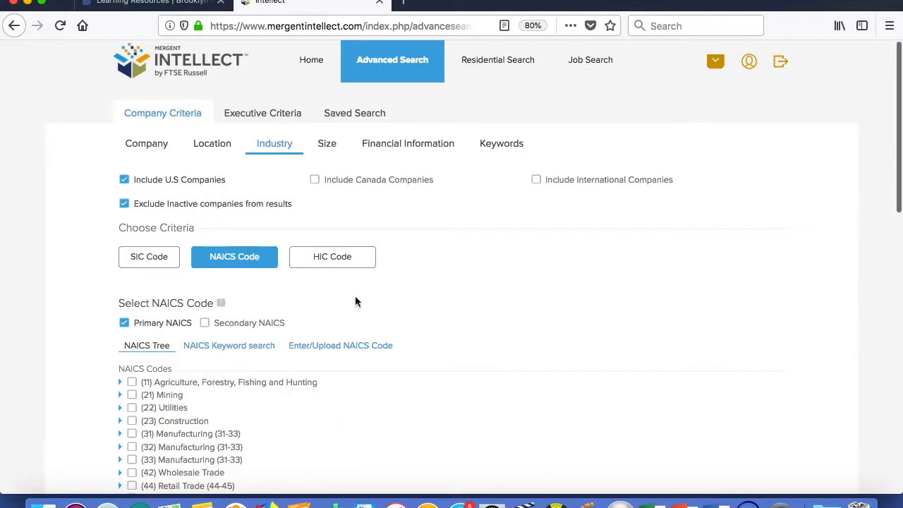
scroll(467, 342, "down", 3)
scroll(466, 344, "down", 2)
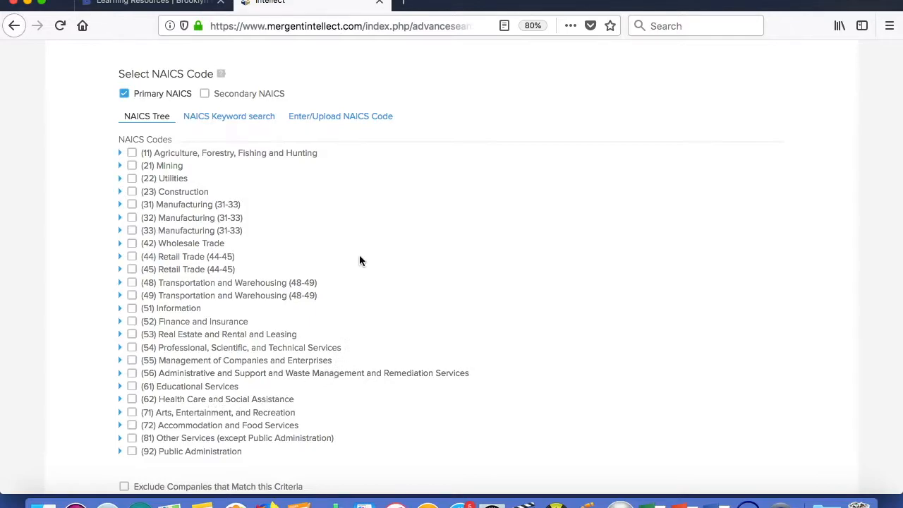
Step: Add NAICS codes 622 Hospitals and 623 Nursing and Residential Care Facilities, under Health Care and Social Assistance, to the search criteria
left_click(121, 404)
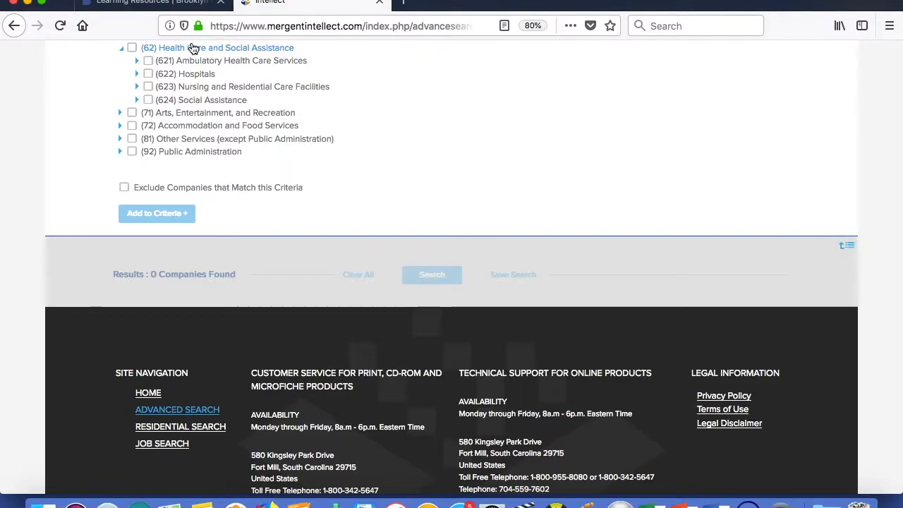
left_click(139, 74)
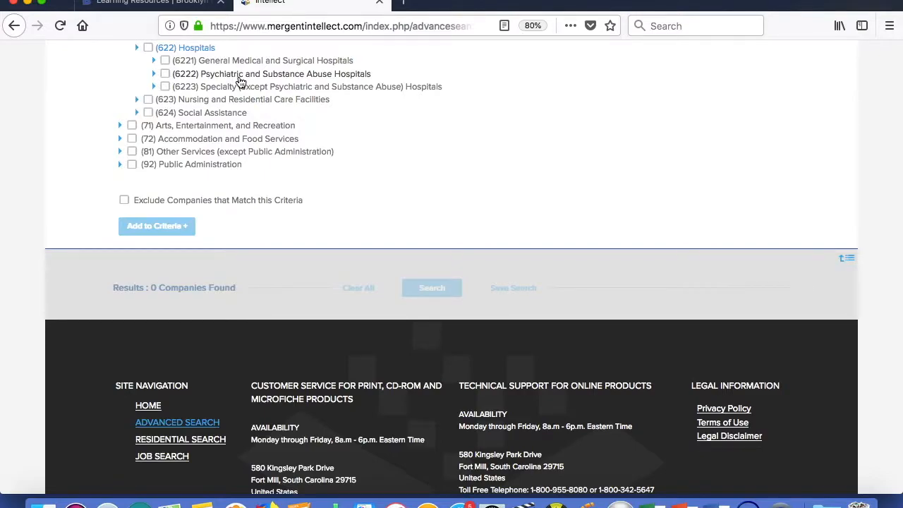
left_click(148, 49)
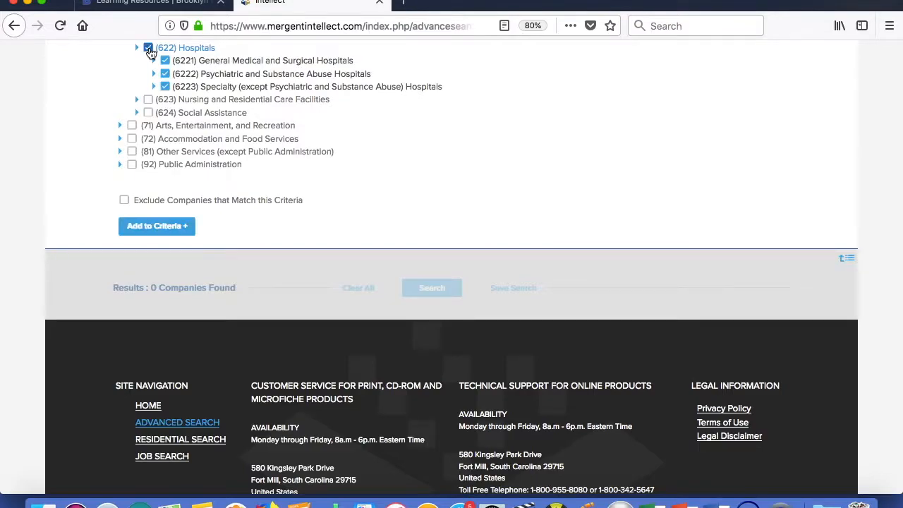
left_click(148, 101)
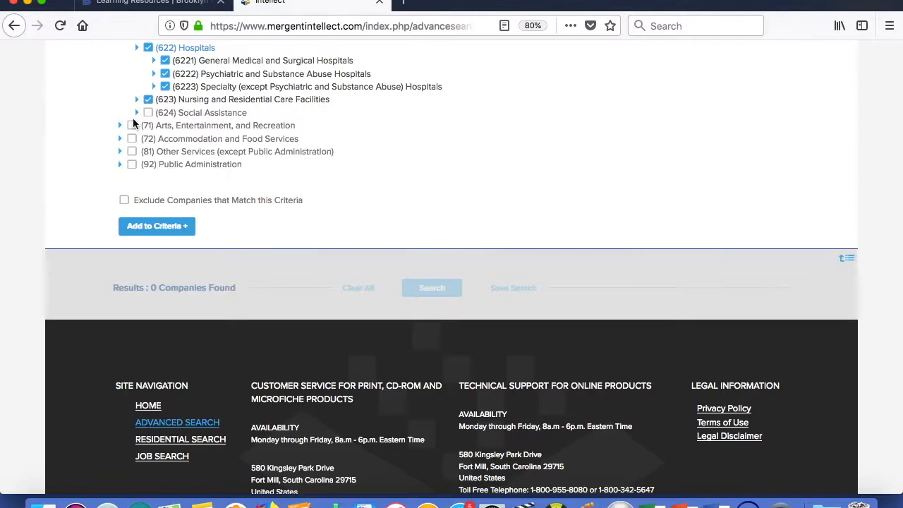
left_click(149, 232)
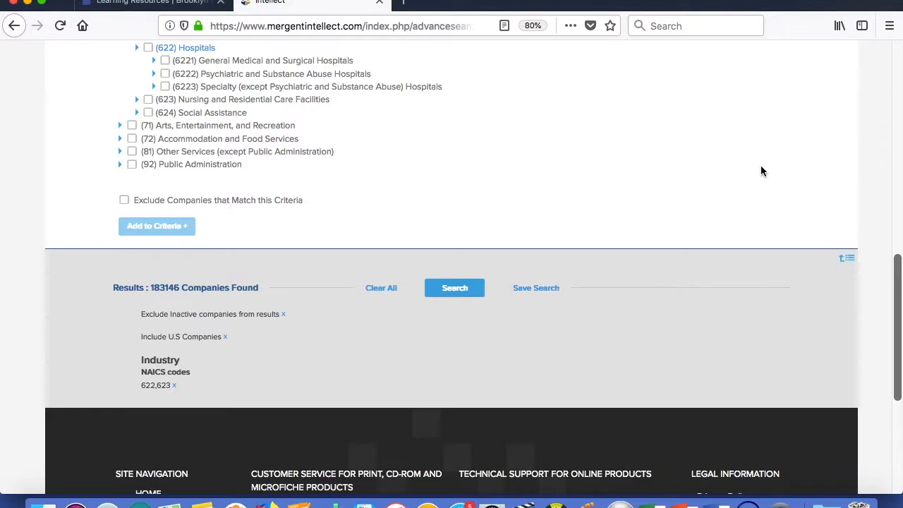
Step: Add a county location criterion for Kings county in the state of New York, USA
scroll(761, 171, "up", 10)
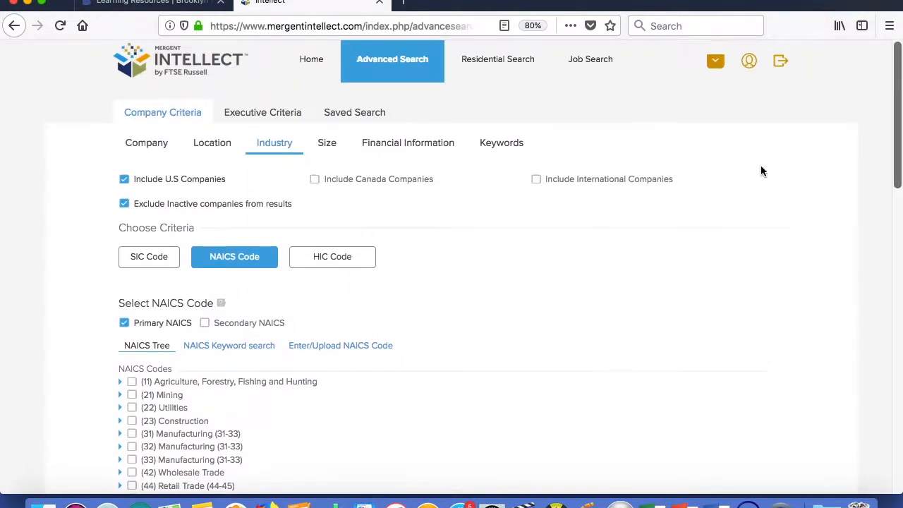
left_click(215, 146)
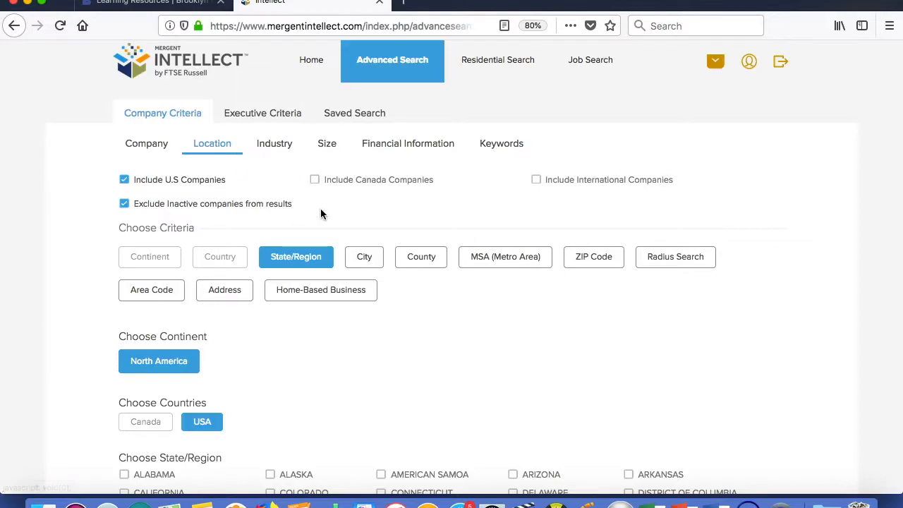
left_click(426, 258)
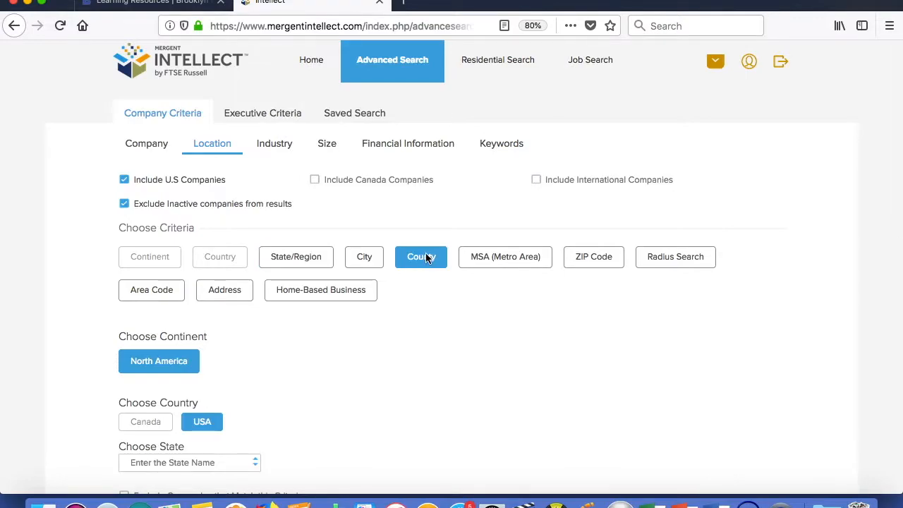
scroll(306, 367, "down", 3)
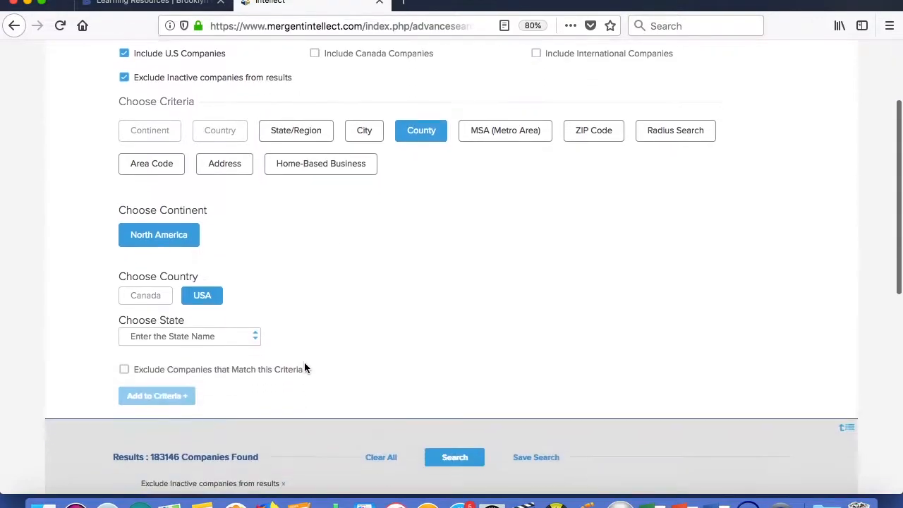
scroll(304, 367, "down", 2)
scroll(304, 367, "down", 4)
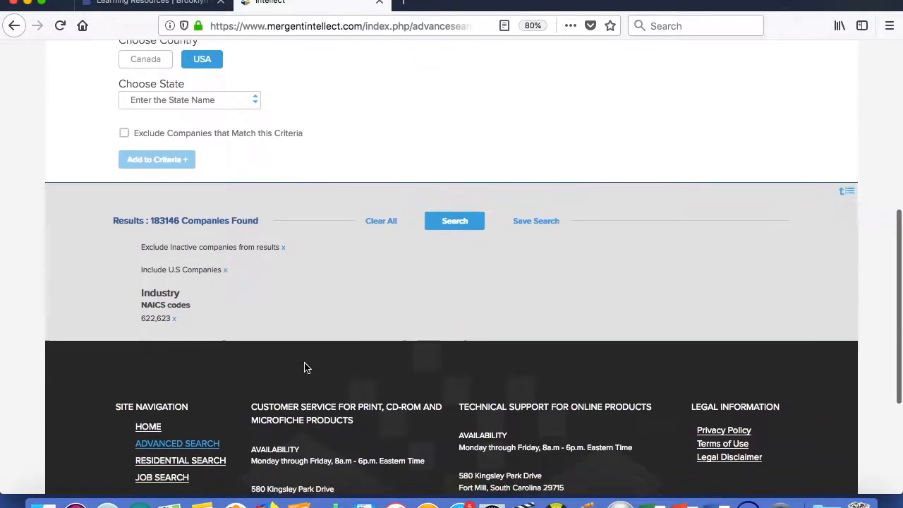
left_click(255, 101)
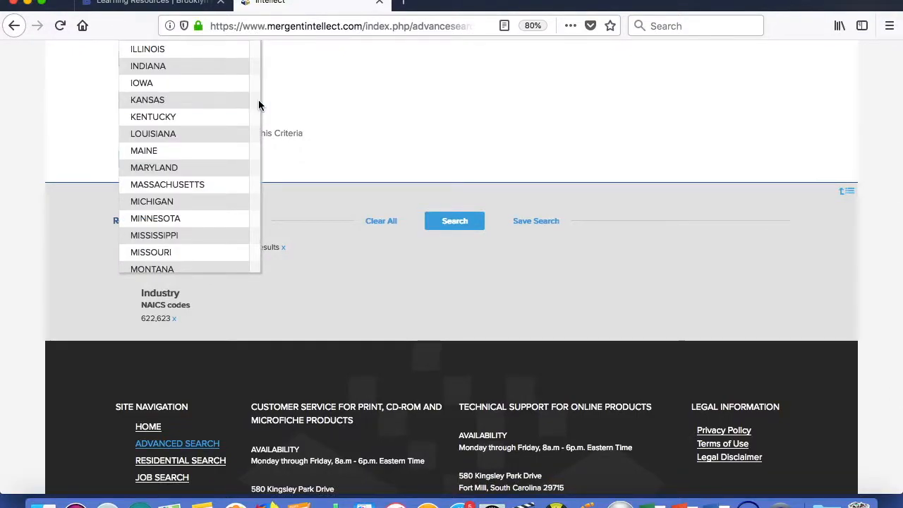
scroll(231, 158, "down", 3)
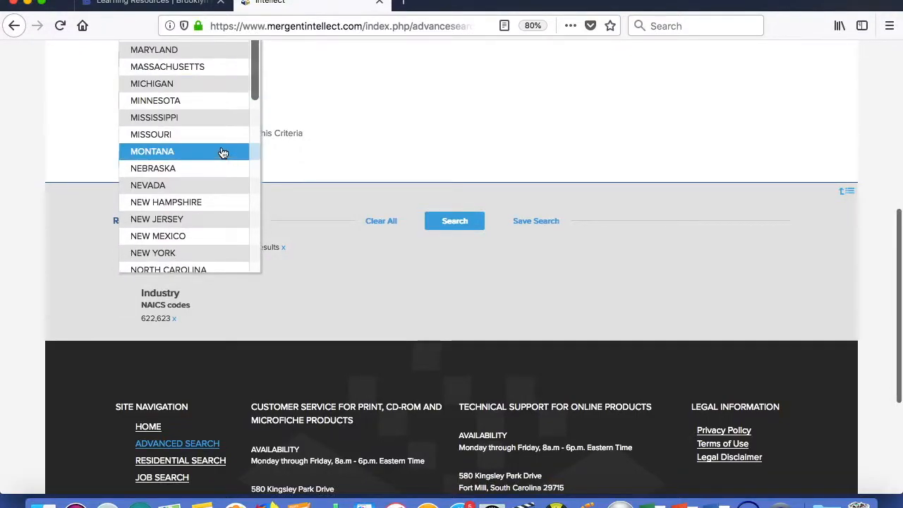
left_click(171, 254)
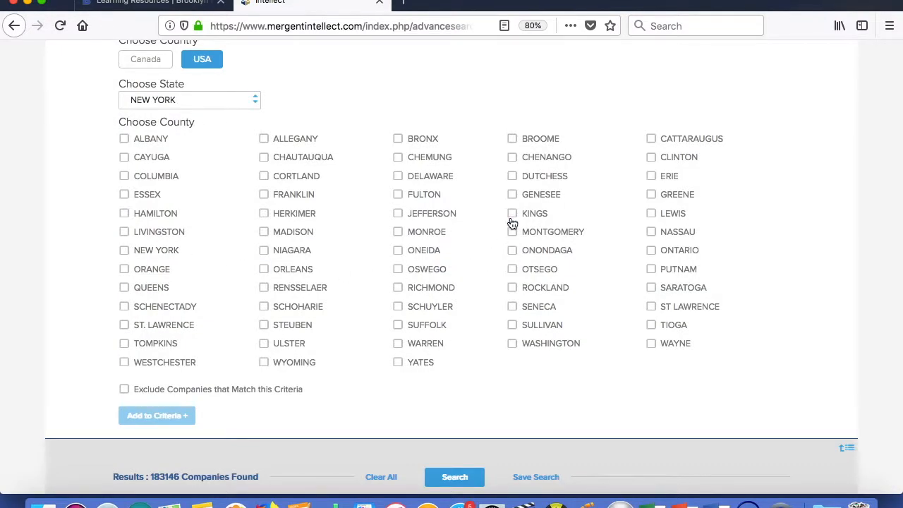
left_click(512, 214)
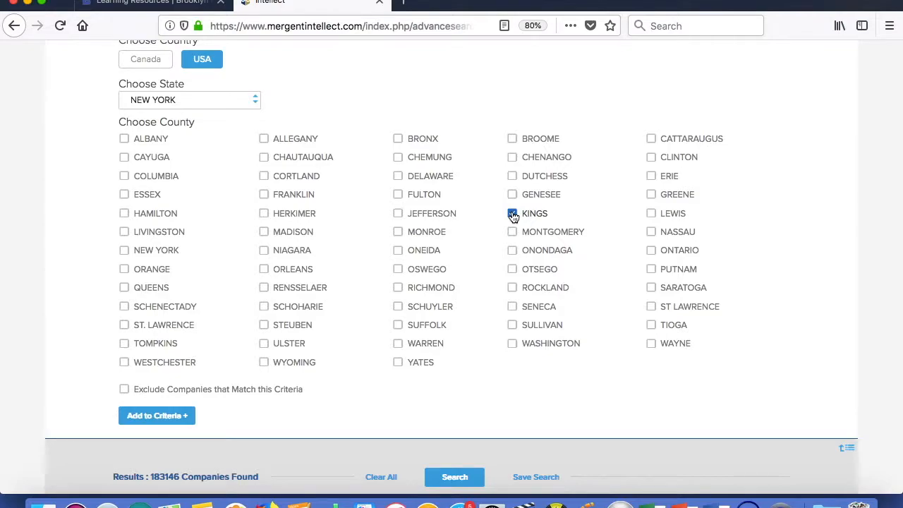
left_click(158, 418)
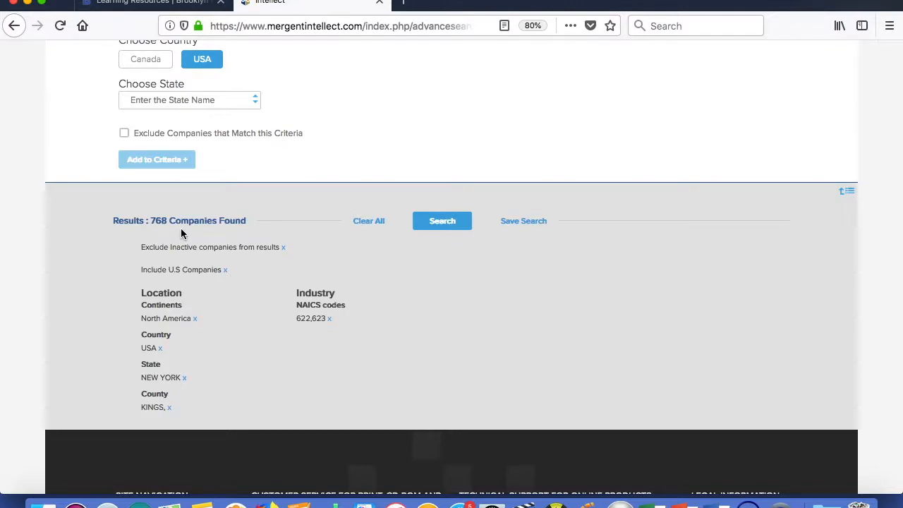
Step: Run the search and review the matching companies, with their breakdowns by sales and by employees across all sites
left_click(441, 225)
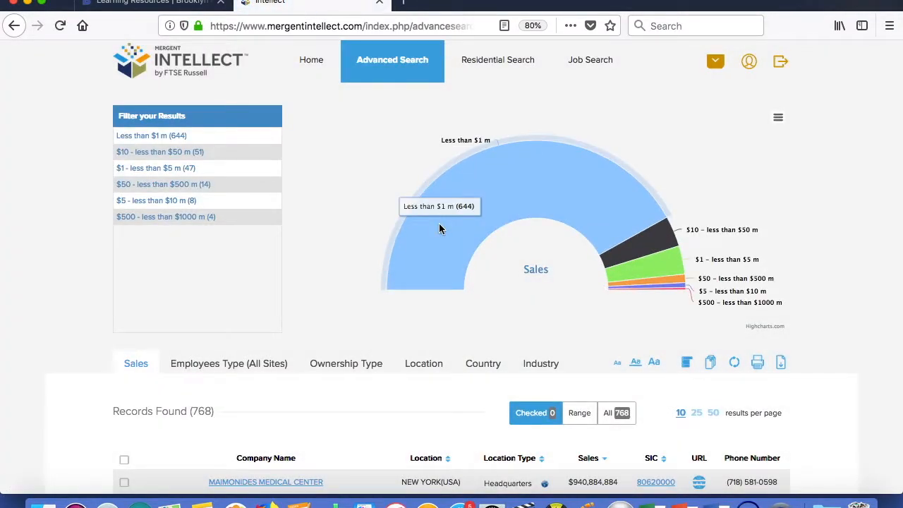
scroll(439, 227, "down", 5)
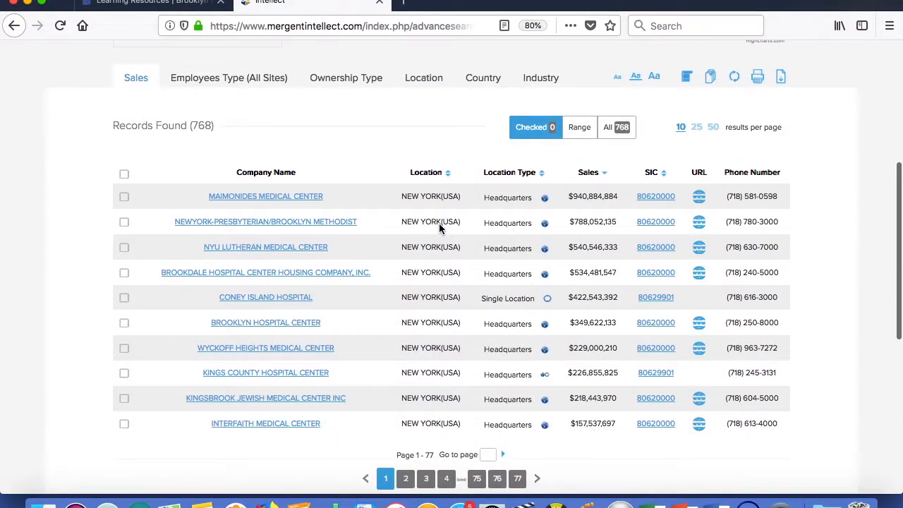
scroll(439, 227, "down", 1)
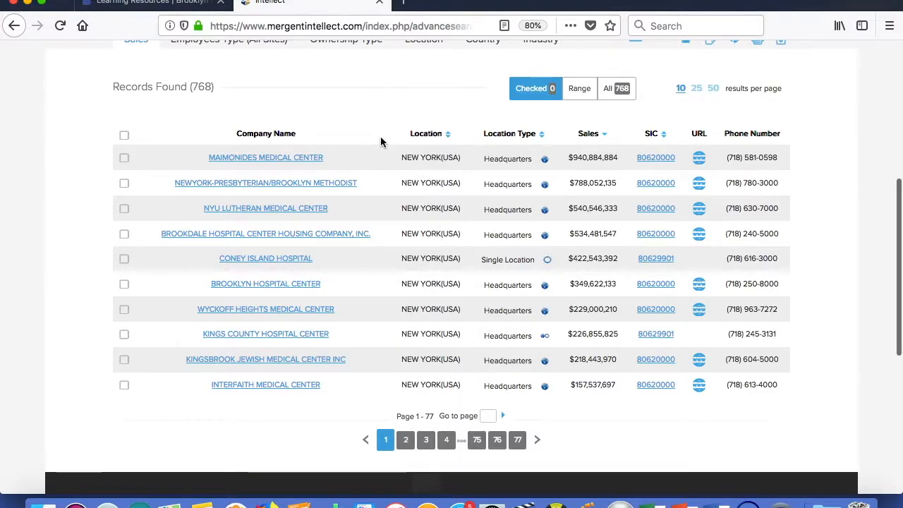
scroll(384, 192, "down", 1)
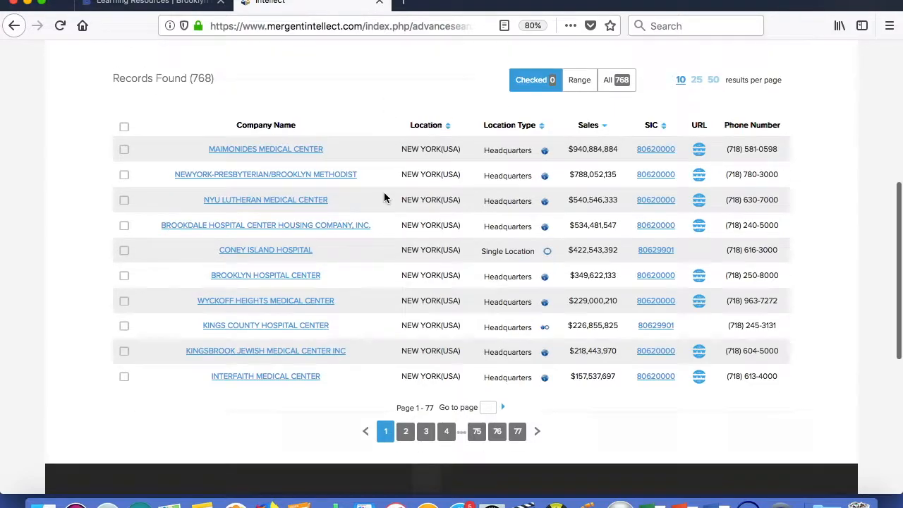
scroll(384, 193, "down", 1)
scroll(384, 193, "up", 4)
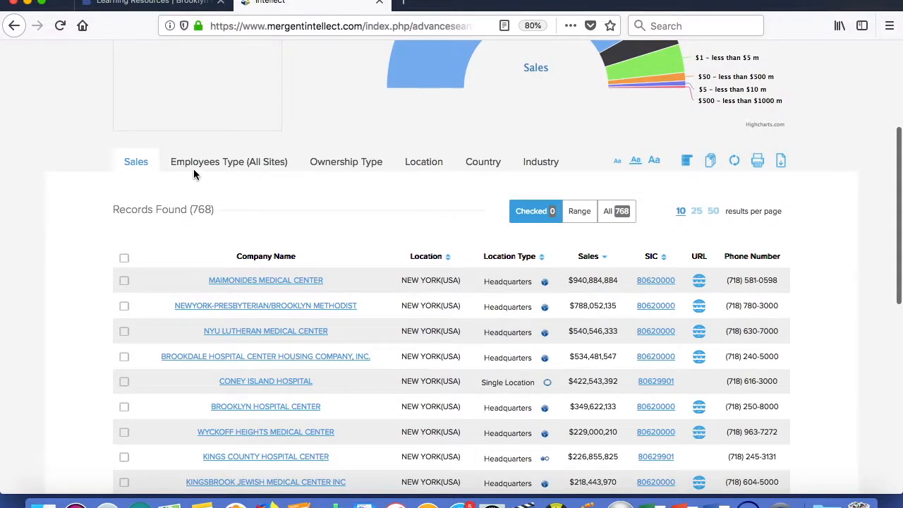
left_click(138, 164)
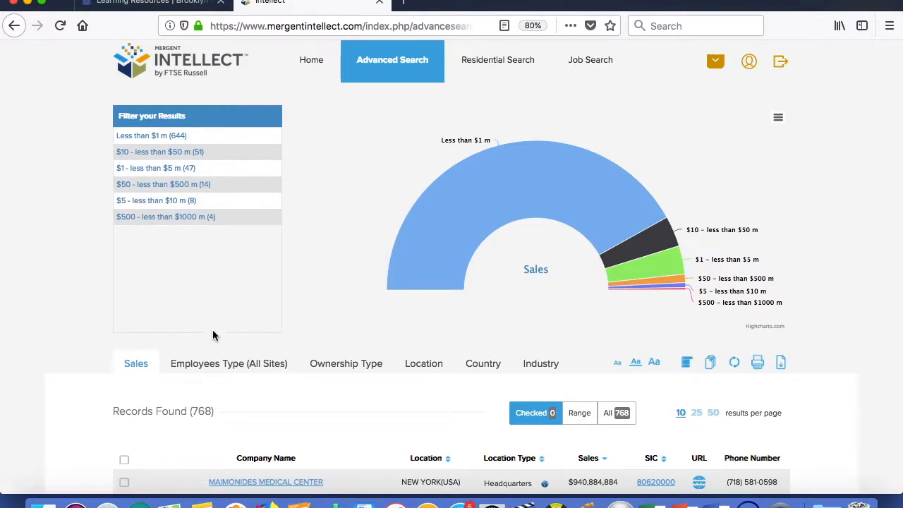
left_click(236, 365)
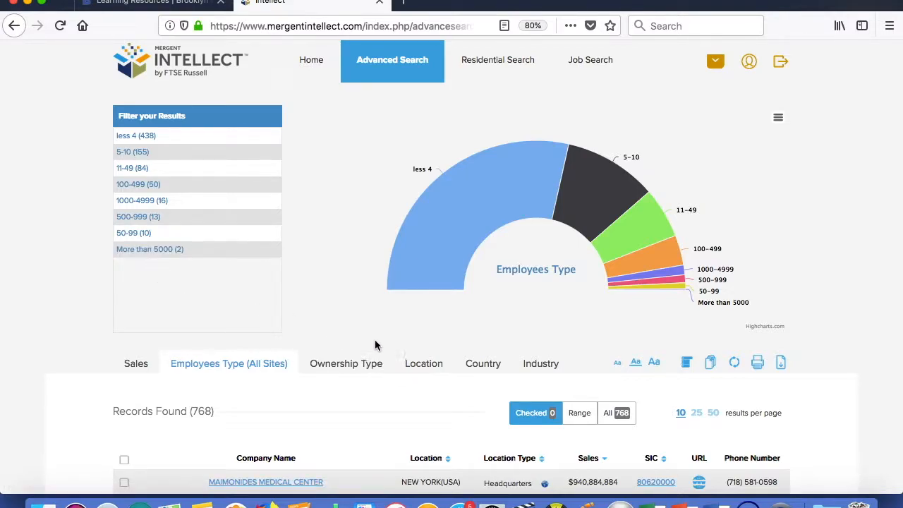
Step: Break the results down by industry, filter them to NAICS 623311 Continuing Care Retirement Communities, and review the filtered company list
left_click(542, 364)
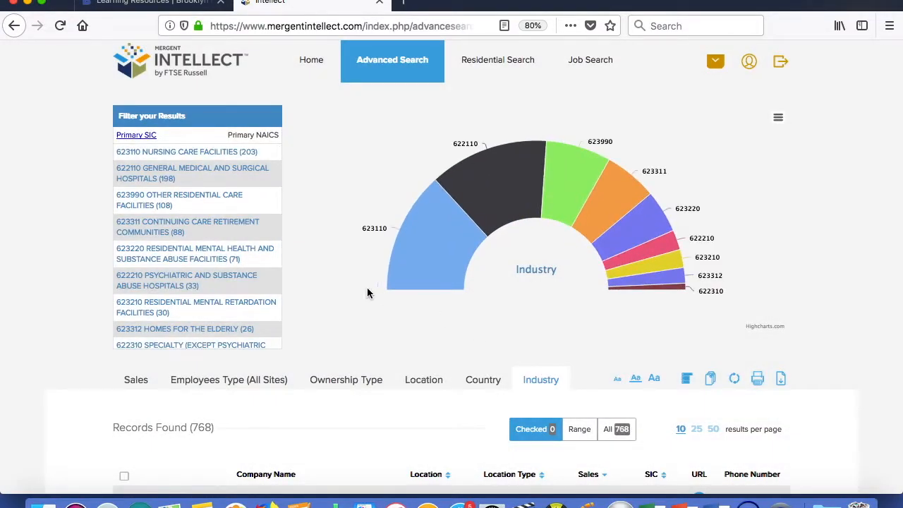
left_click(216, 234)
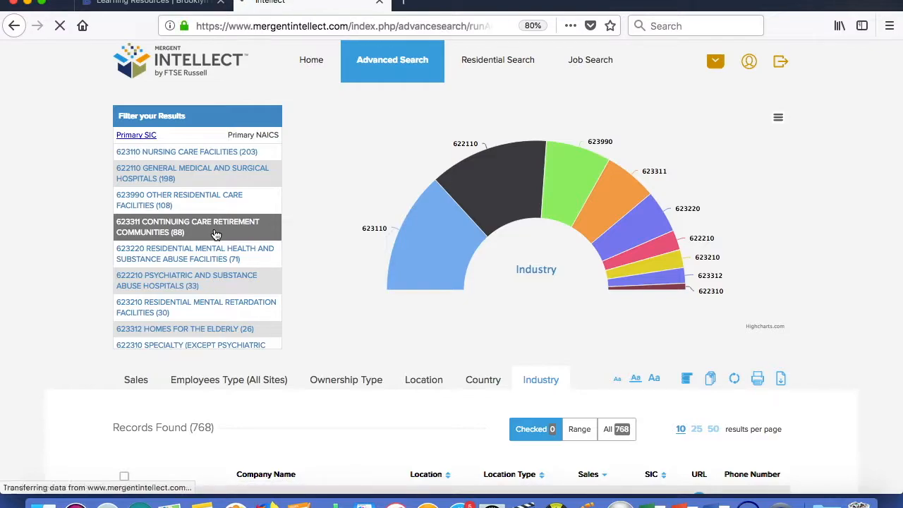
scroll(216, 235, "down", 5)
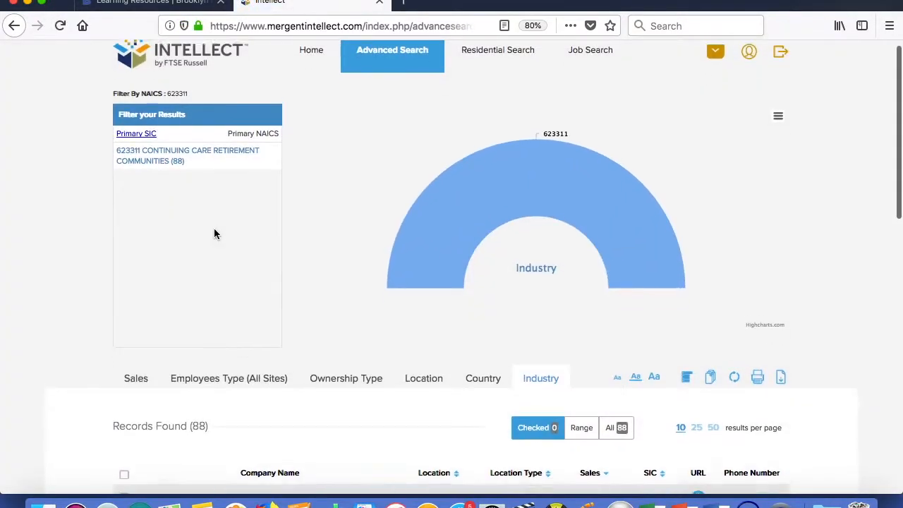
scroll(215, 233, "down", 1)
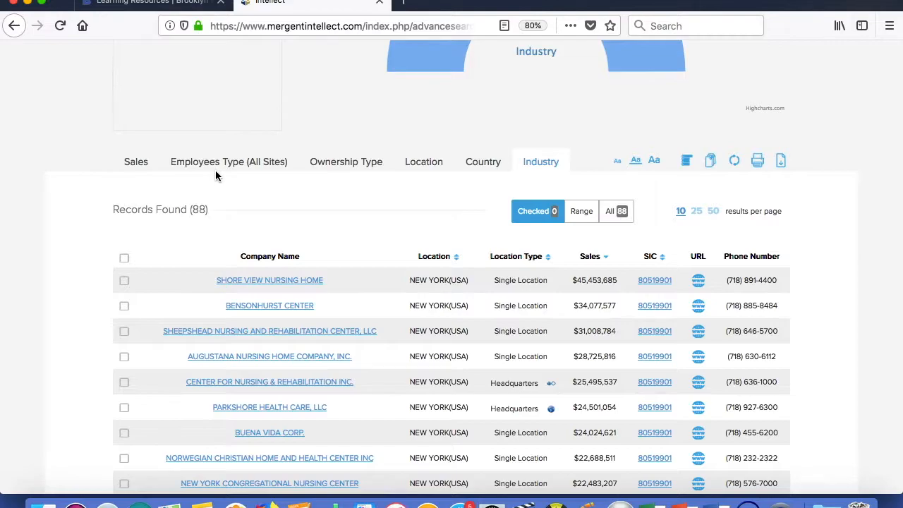
scroll(216, 176, "down", 2)
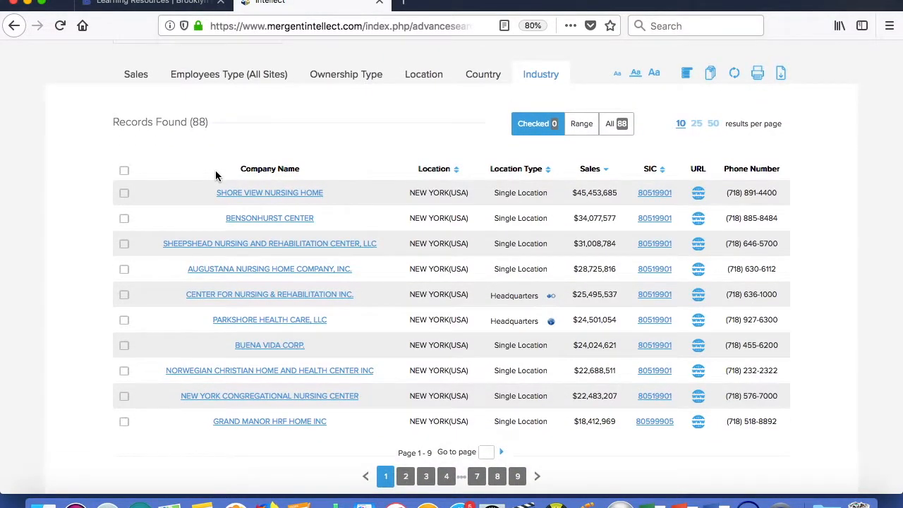
Step: Select all filtered records, open their table export options, try the All Fields and Choose Fields structures, and set the structure to Standard
left_click(619, 126)
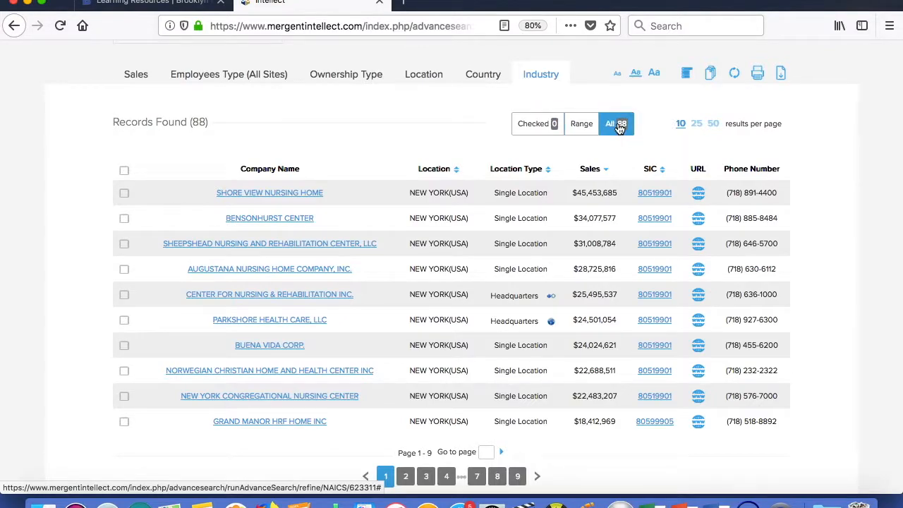
left_click(711, 75)
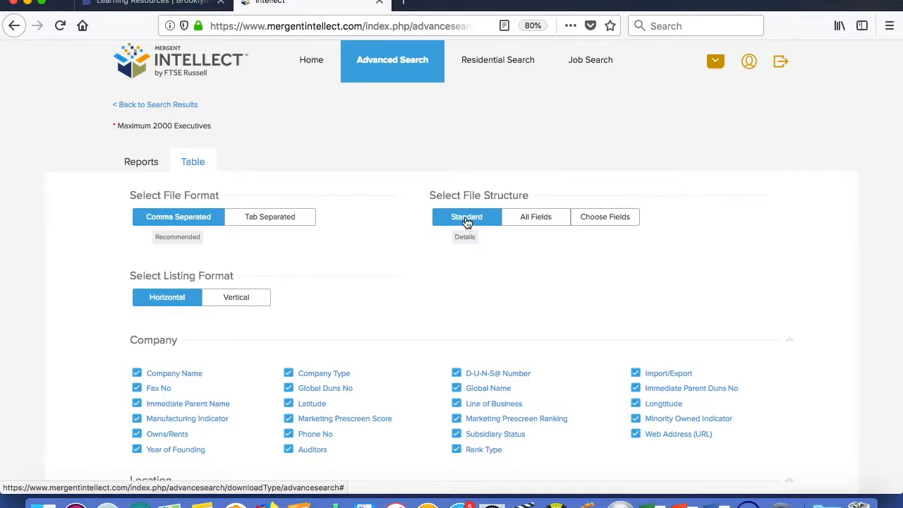
left_click(528, 227)
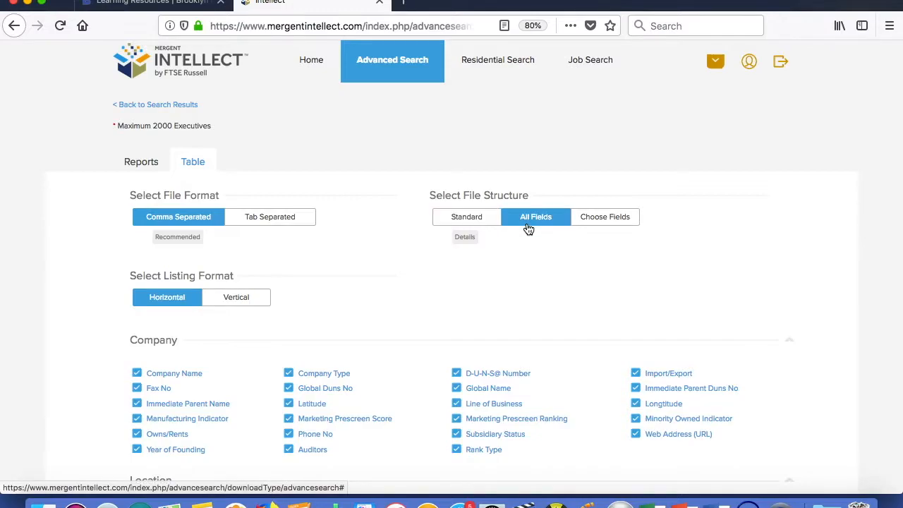
left_click(588, 224)
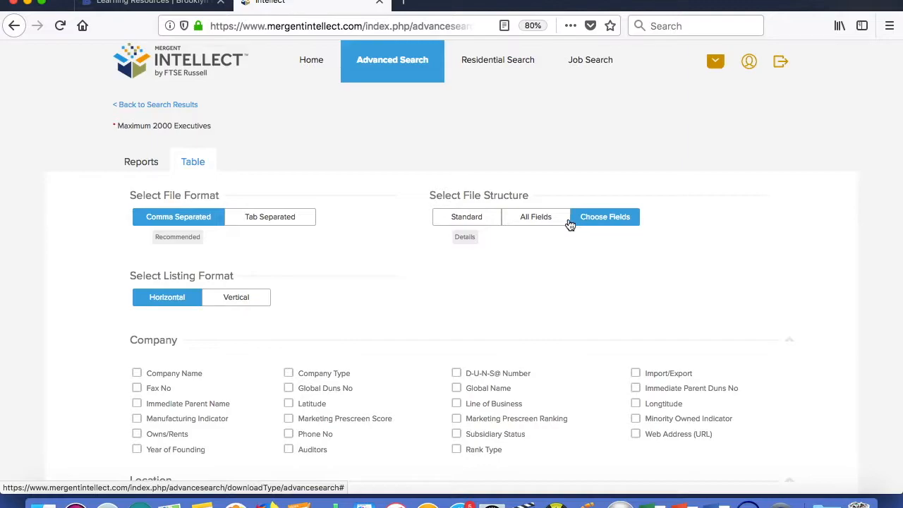
left_click(470, 220)
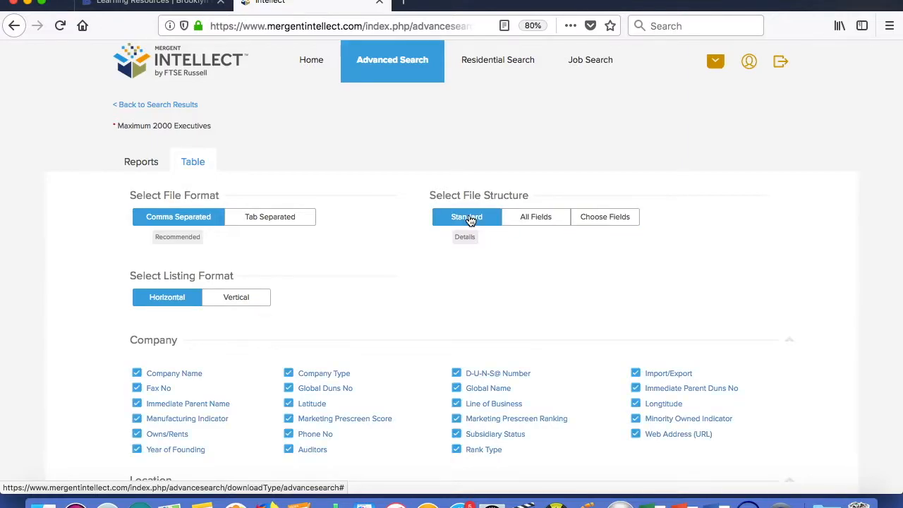
Step: Add the Primary NAICS Code industry field and the executive option Include Company Address to the export
scroll(803, 282, "down", 4)
scroll(802, 282, "down", 4)
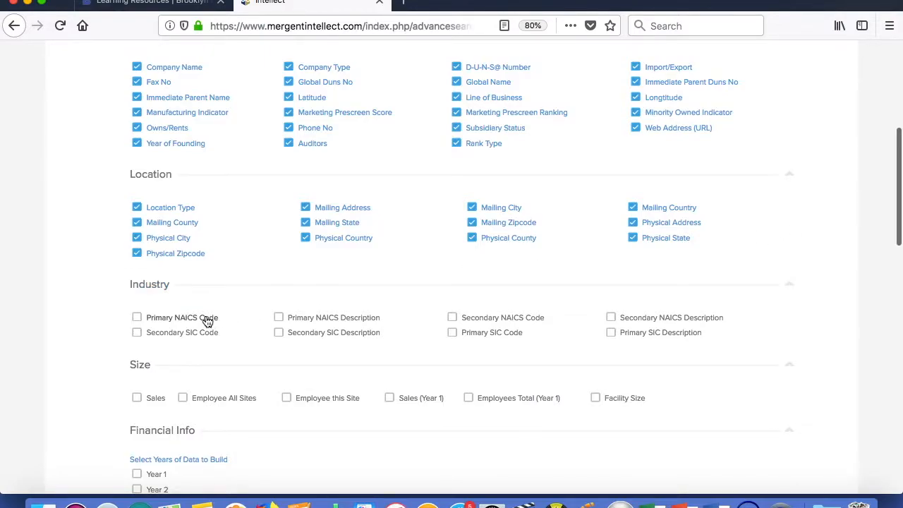
left_click(137, 317)
scroll(344, 387, "down", 10)
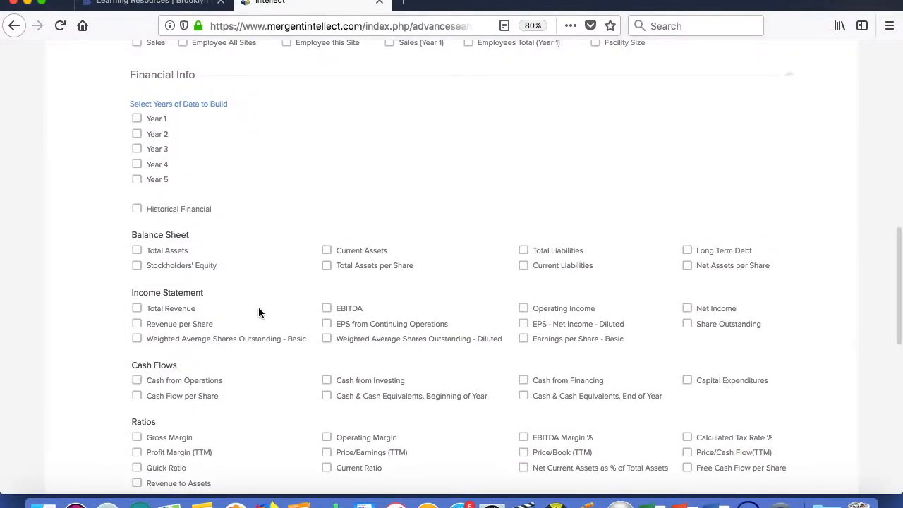
scroll(258, 312, "down", 5)
scroll(258, 313, "down", 3)
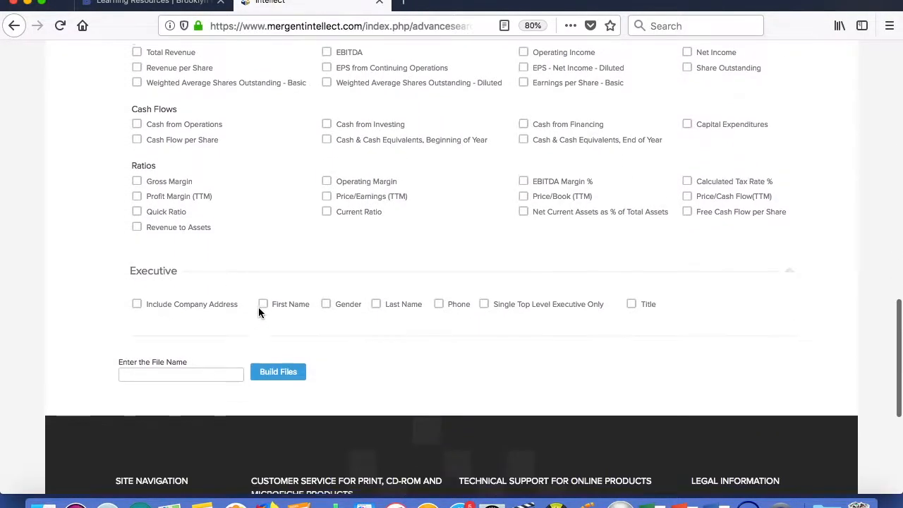
left_click(138, 303)
Step: Name the export file "residential care Brooklyn", build it, and close the build confirmation after viewing its delivery options
left_click(153, 371)
type("hospit")
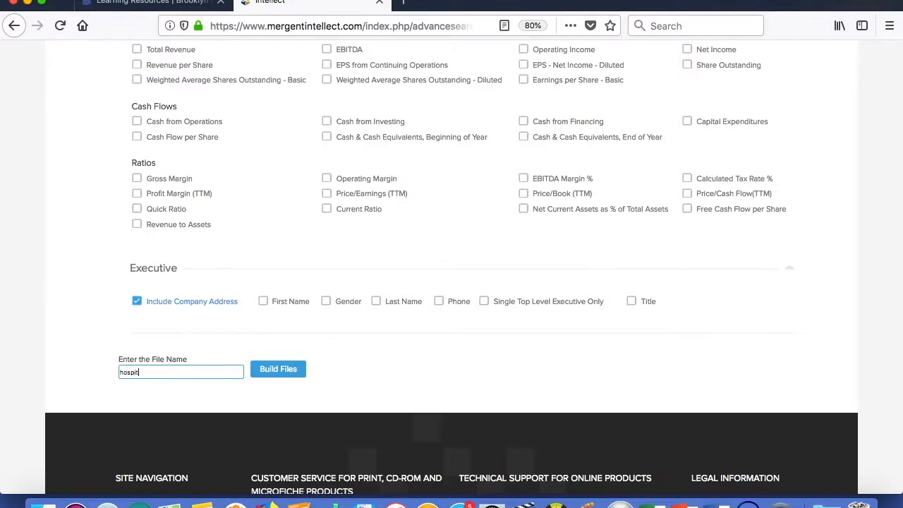
key("BackSpace")
key("BackSpace")
key("BackSpace")
key("BackSpace")
key("BackSpace")
type("residential care Brookly")
left_click(273, 377)
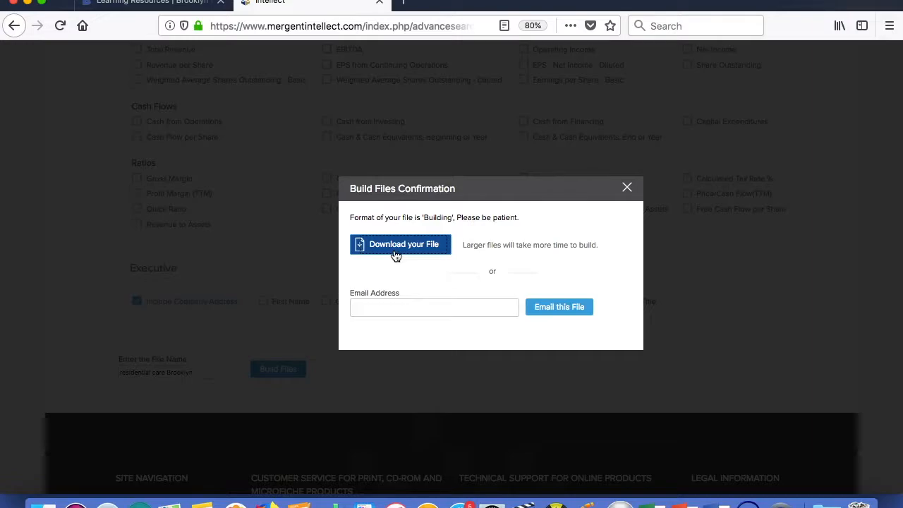
left_click(408, 307)
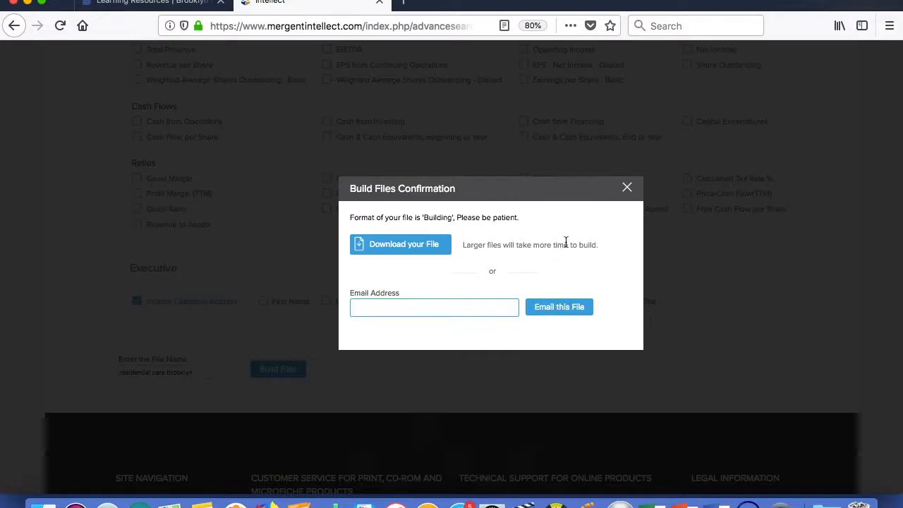
left_click(627, 189)
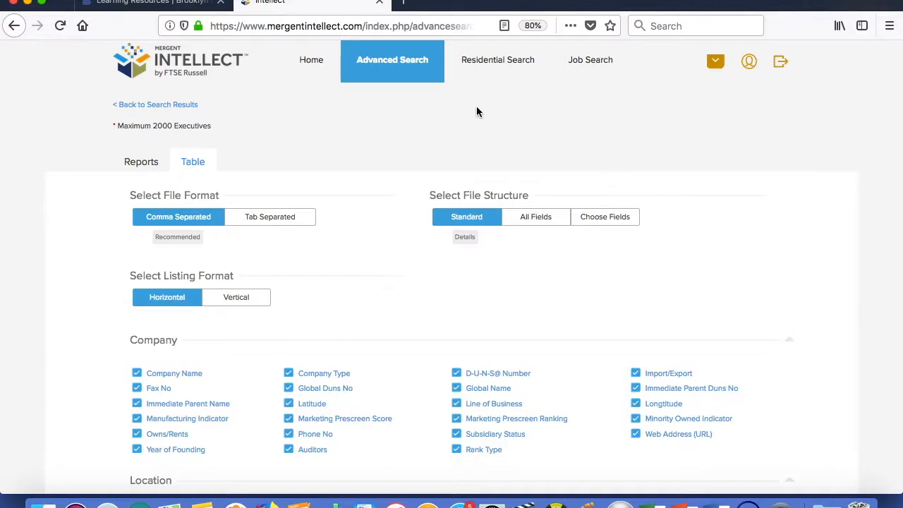
Step: Return to the advanced search and remove the NAICS 622,623 criterion and the whole North America location criterion
left_click(392, 64)
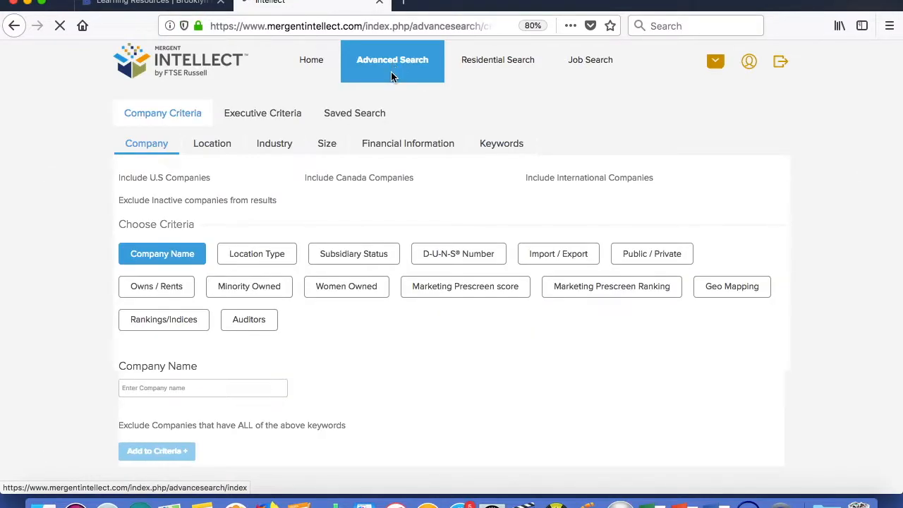
scroll(424, 227, "down", 3)
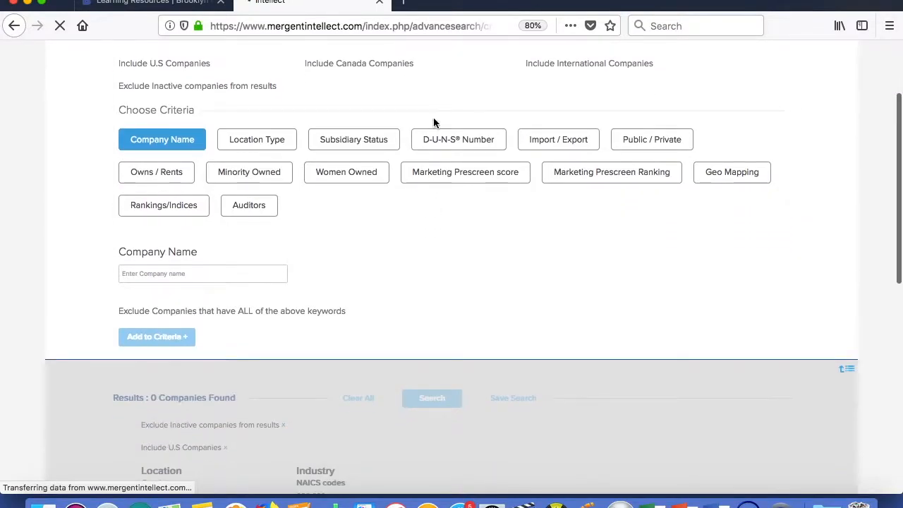
scroll(413, 204, "down", 10)
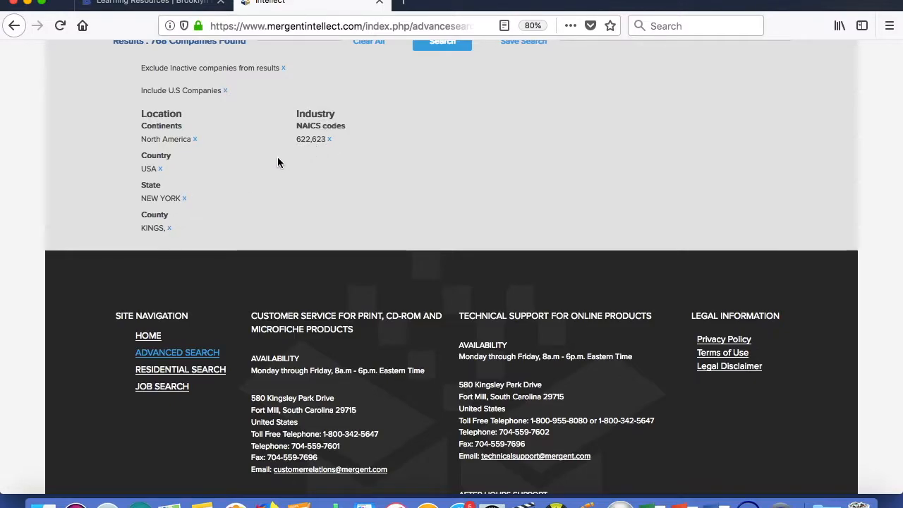
left_click(329, 144)
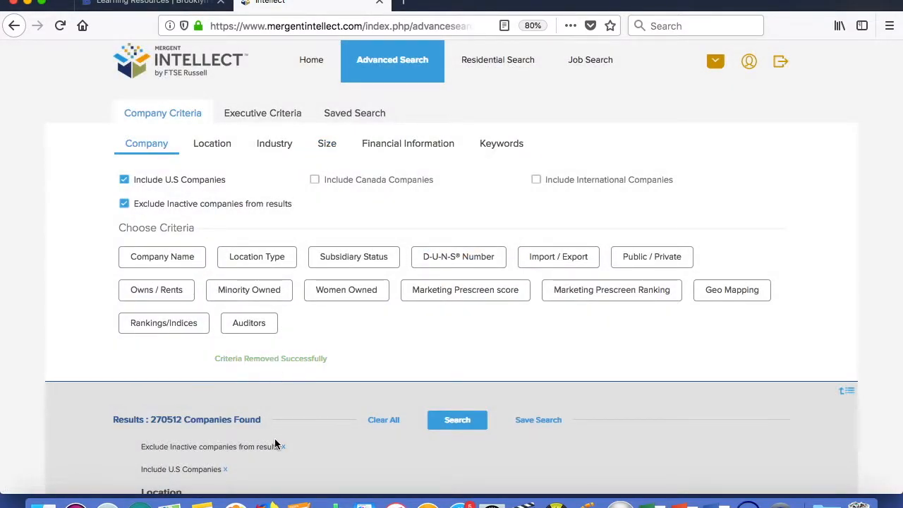
scroll(292, 455, "down", 5)
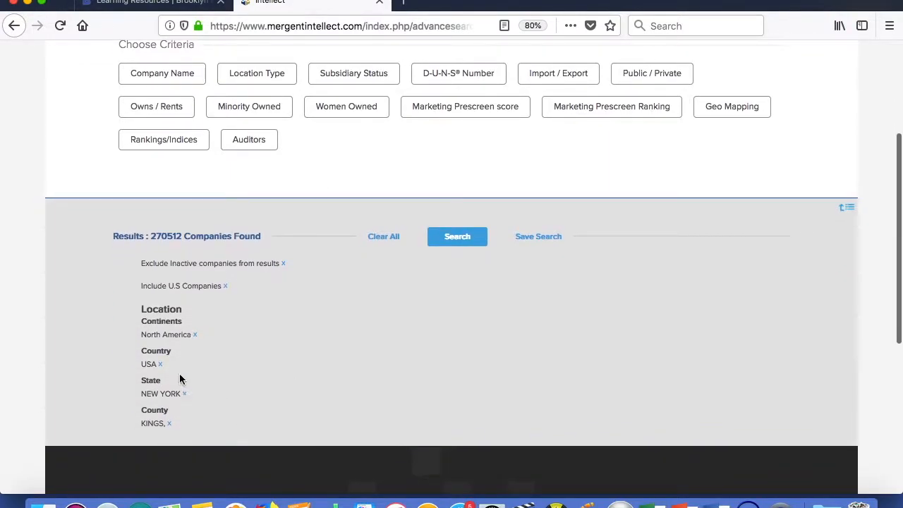
left_click(195, 335)
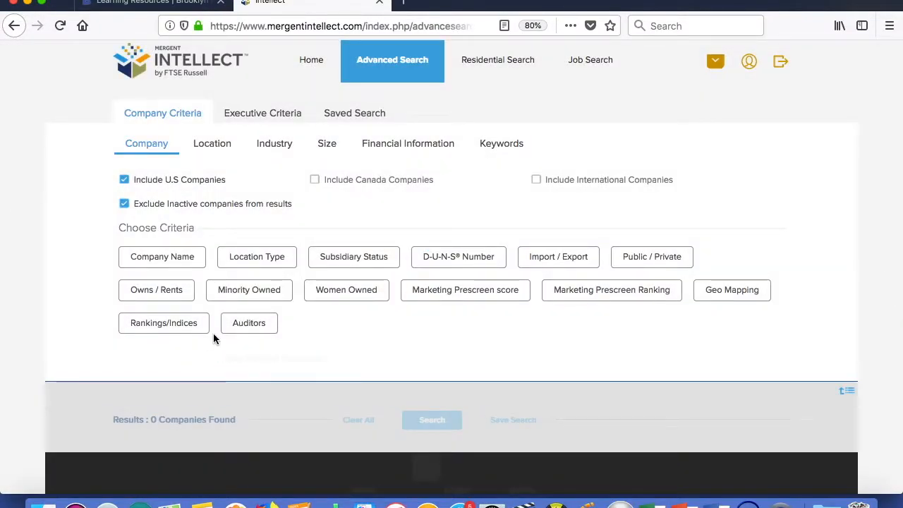
Step: Find NAICS code 812112 Beauty Salons by keyword "beaut" and add it to the search criteria as the primary NAICS
left_click(274, 145)
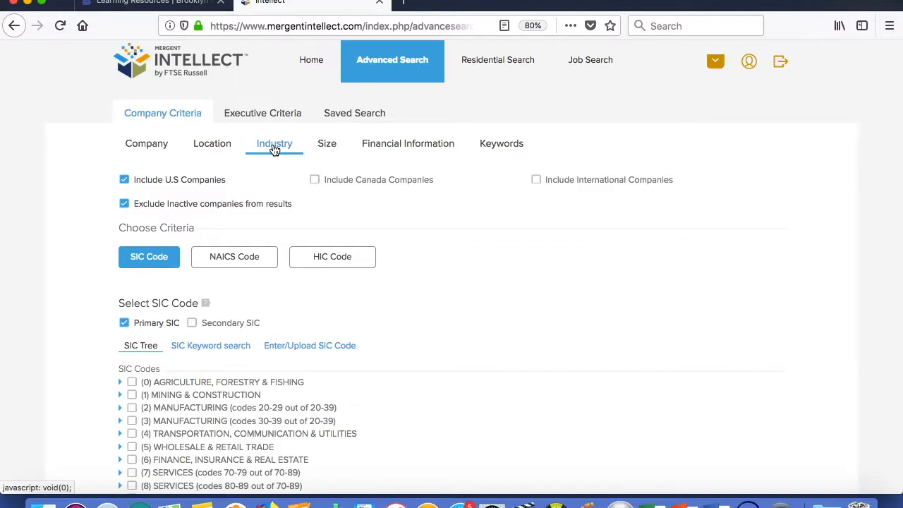
left_click(238, 266)
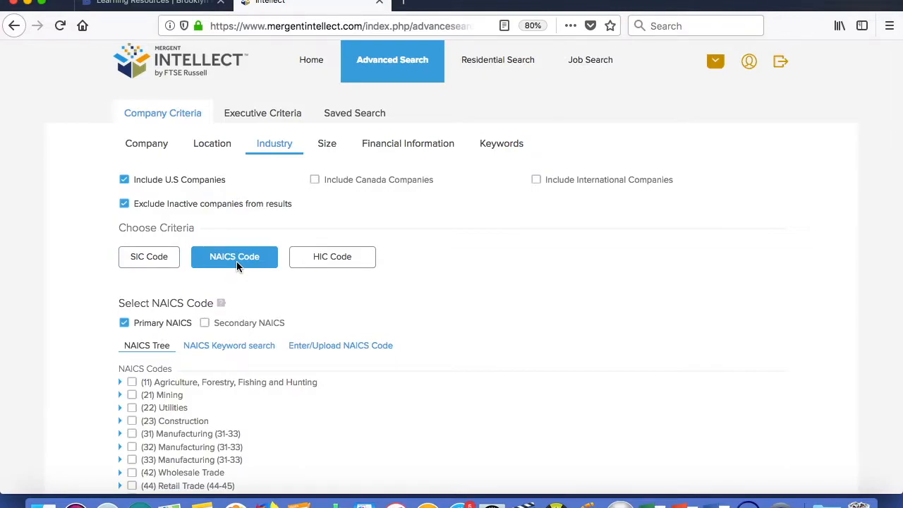
left_click(225, 349)
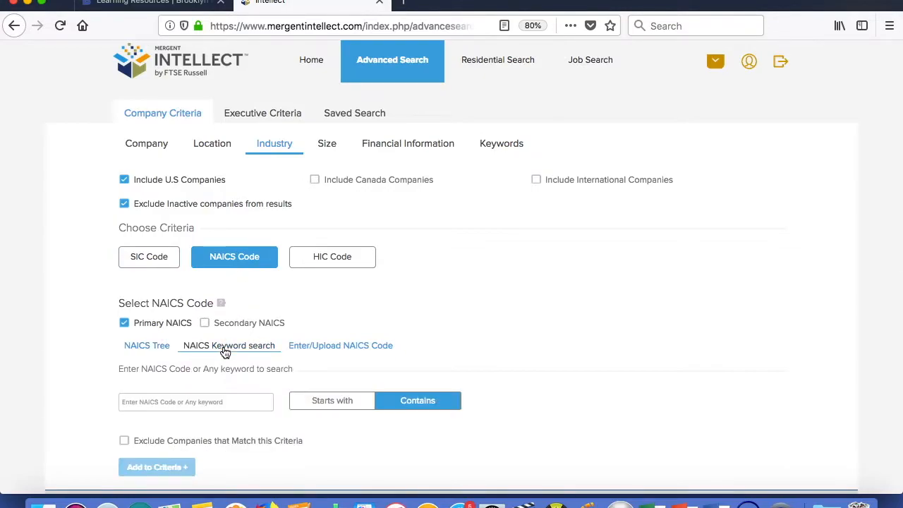
left_click(207, 401)
type("bean")
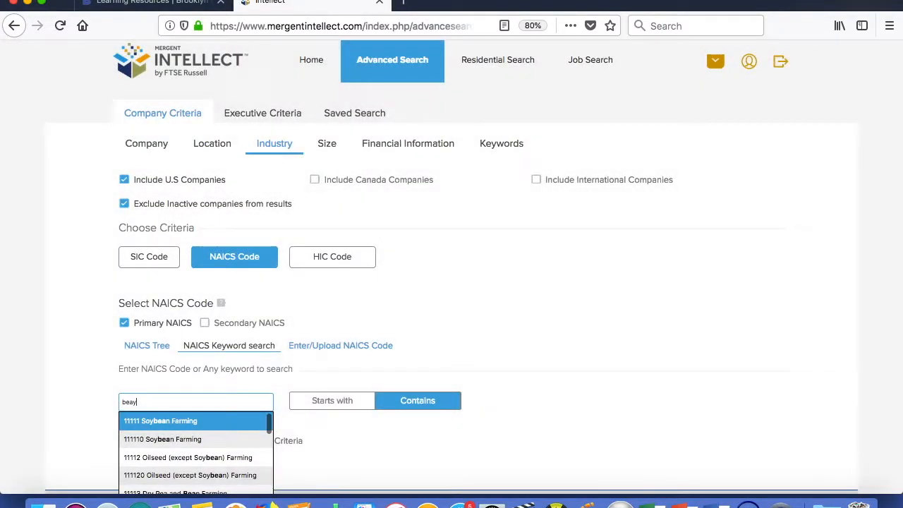
key("BackSpace")
type("ut")
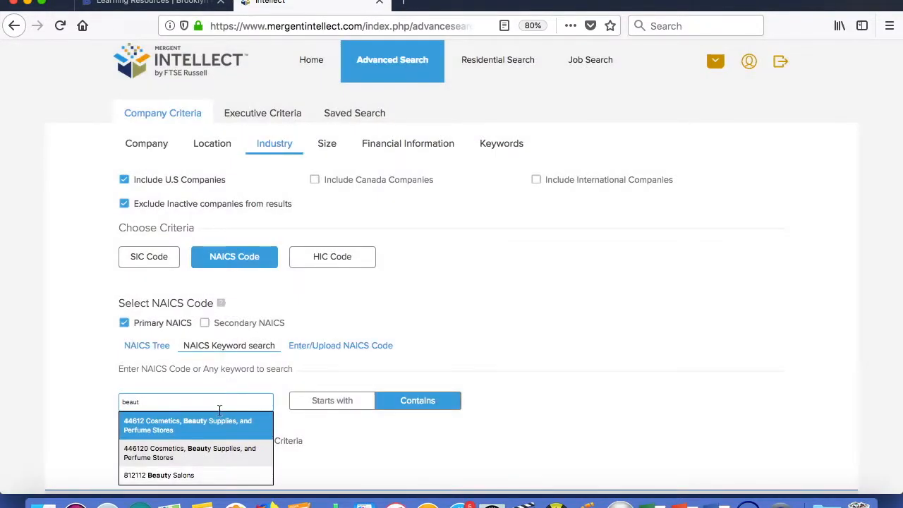
left_click(220, 476)
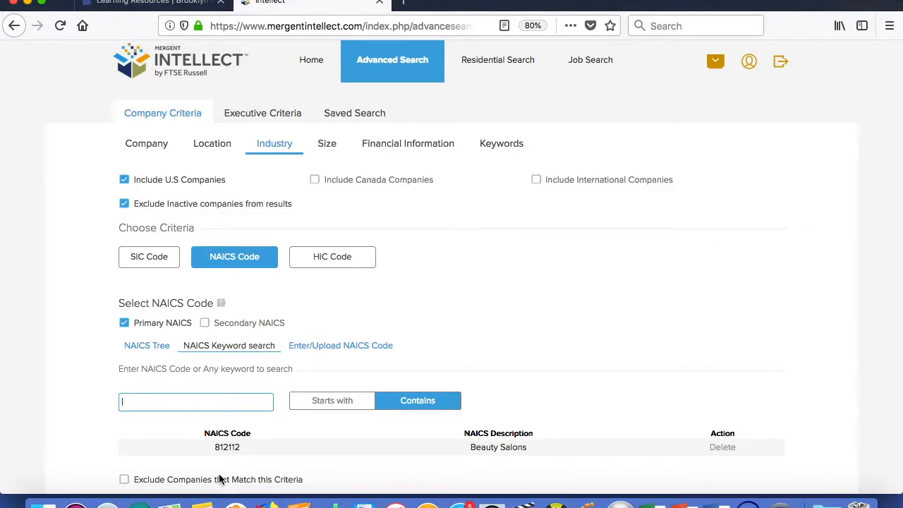
scroll(219, 478, "down", 4)
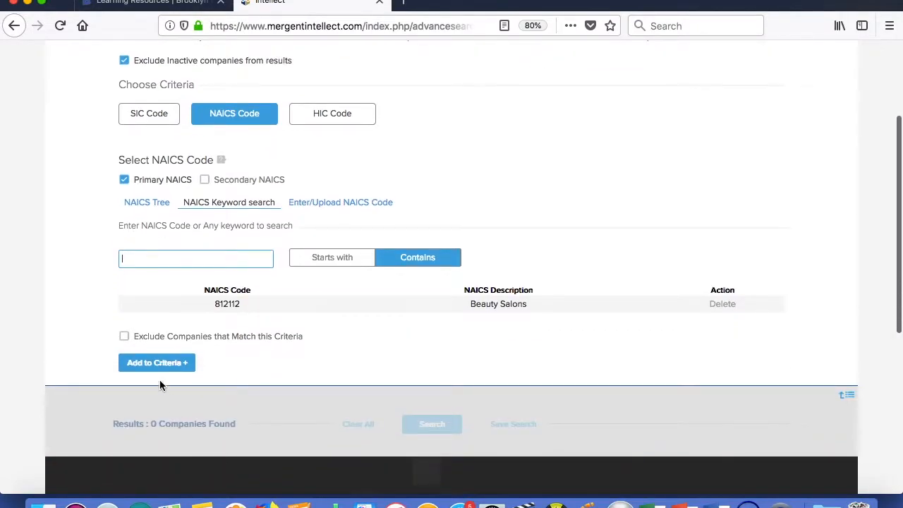
left_click(157, 379)
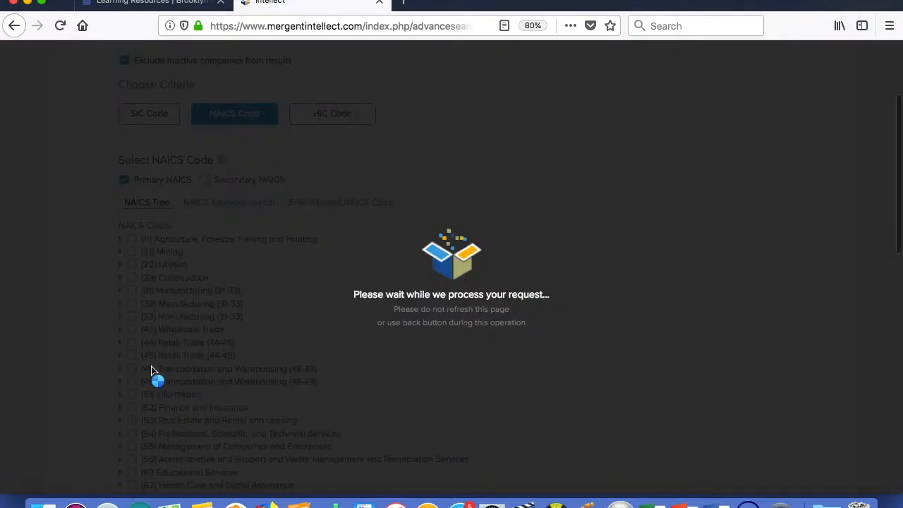
scroll(151, 368, "down", 9)
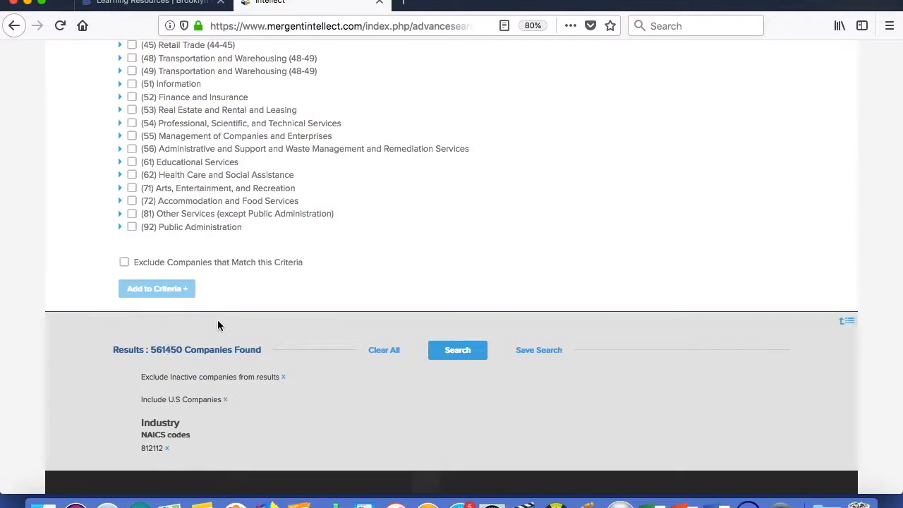
scroll(218, 325, "down", 2)
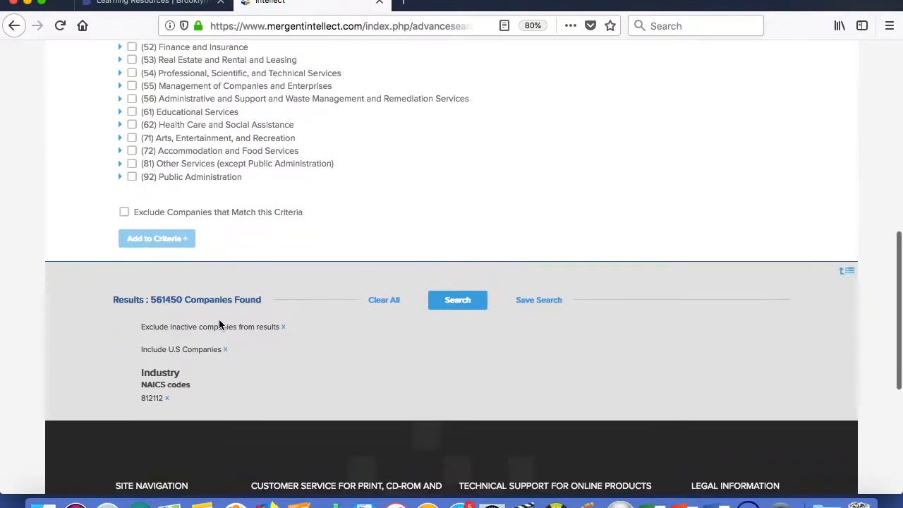
Step: Add ZIP code 11216 as a location criterion for the beauty salon search
scroll(218, 324, "up", 4)
scroll(218, 324, "up", 8)
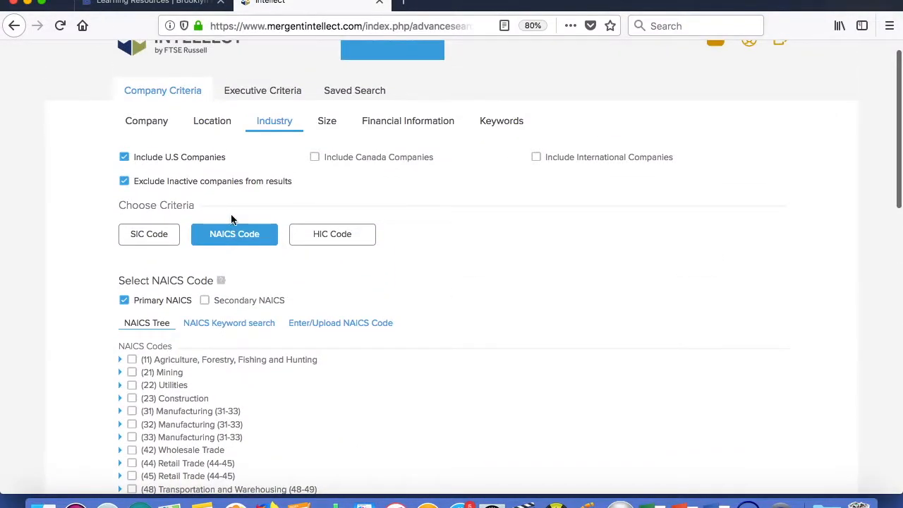
left_click(216, 127)
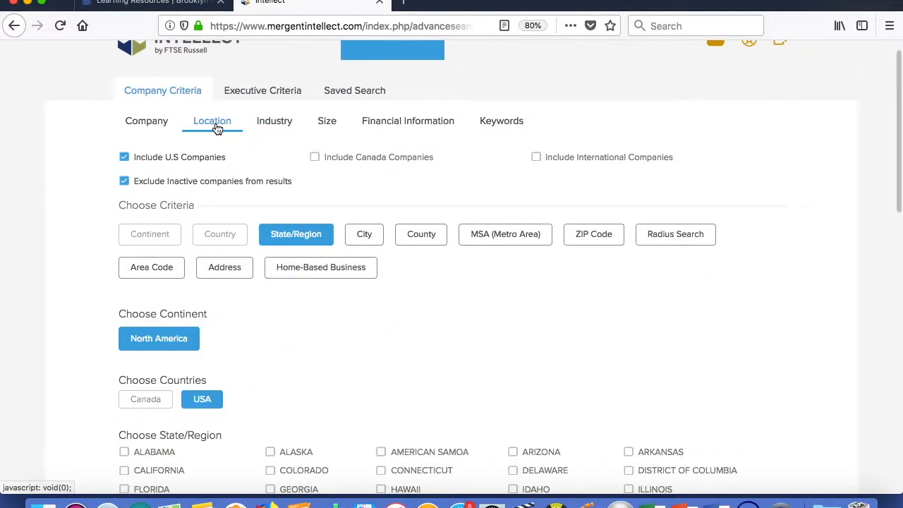
left_click(583, 241)
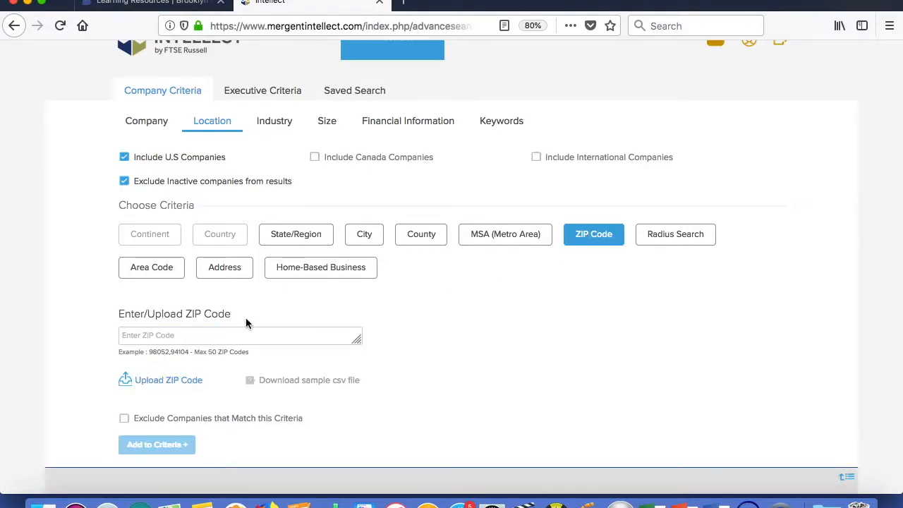
left_click(235, 336)
type("1121")
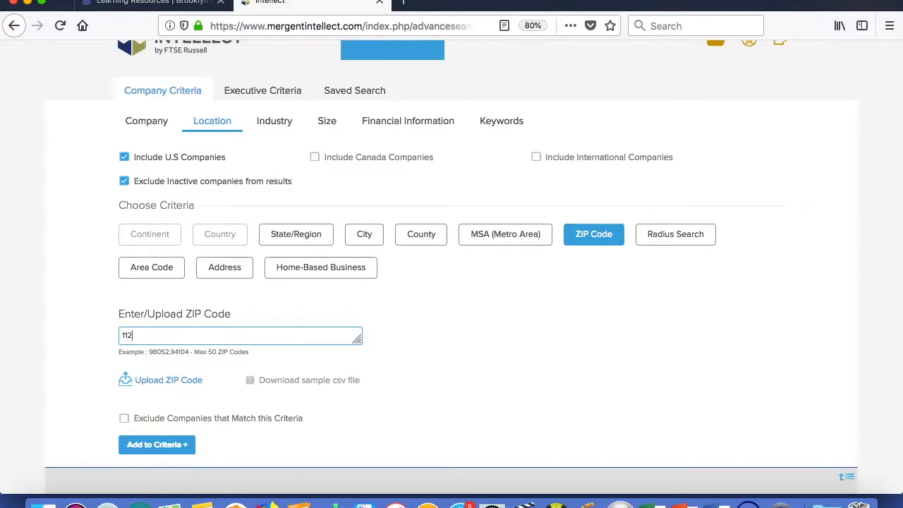
type("6")
left_click(161, 446)
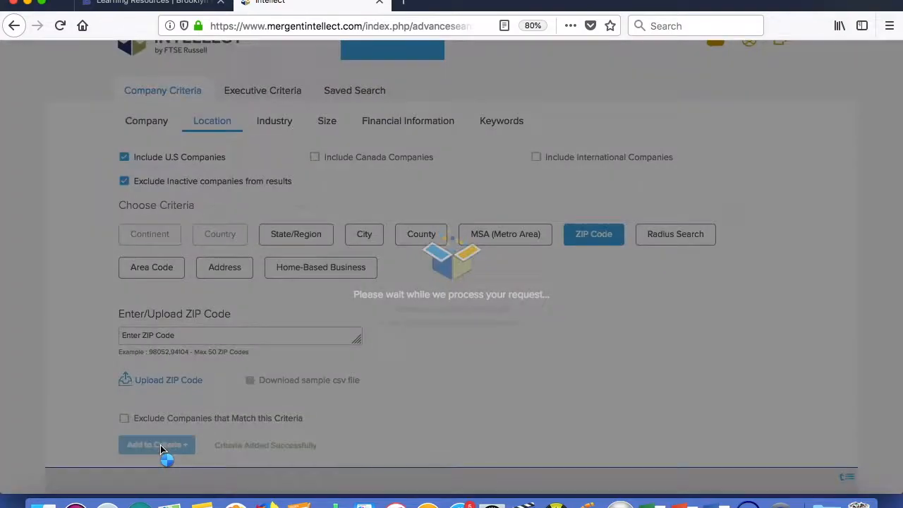
Step: Run the search, review the matching beauty salons, and select all the records found
scroll(329, 372, "down", 10)
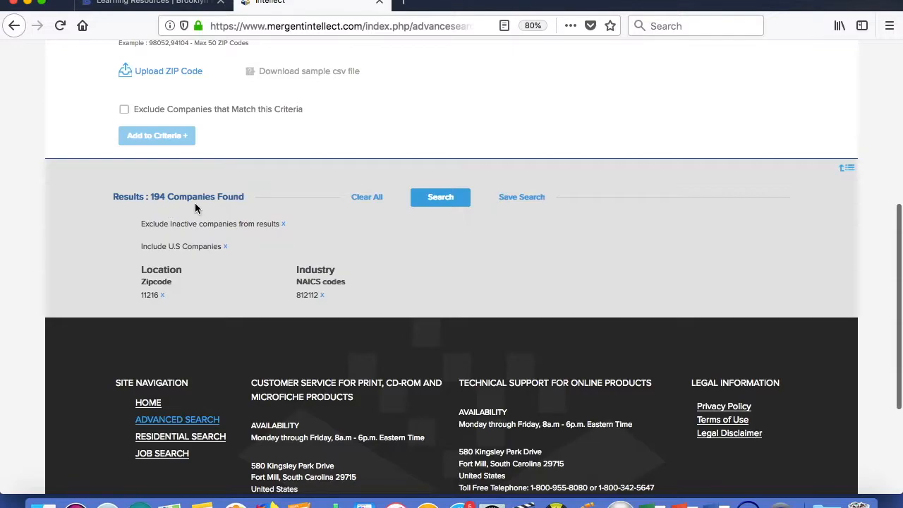
left_click(442, 201)
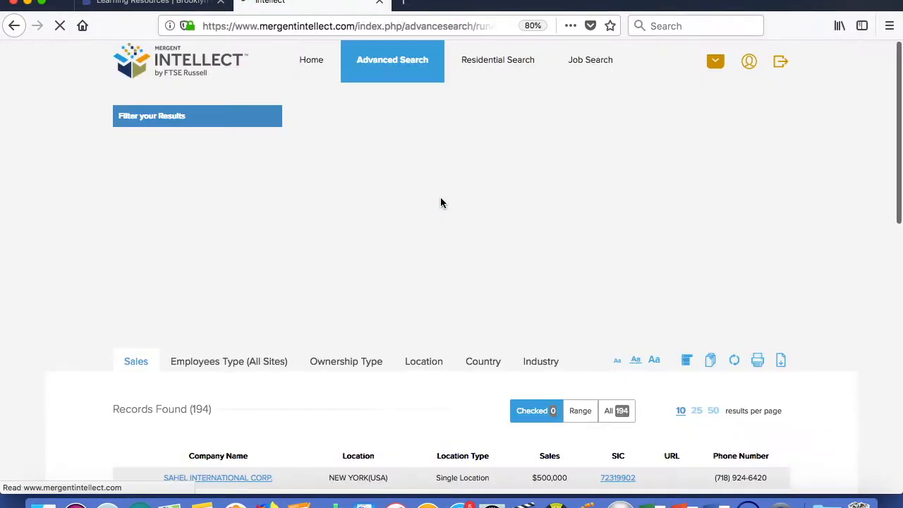
scroll(441, 203, "down", 4)
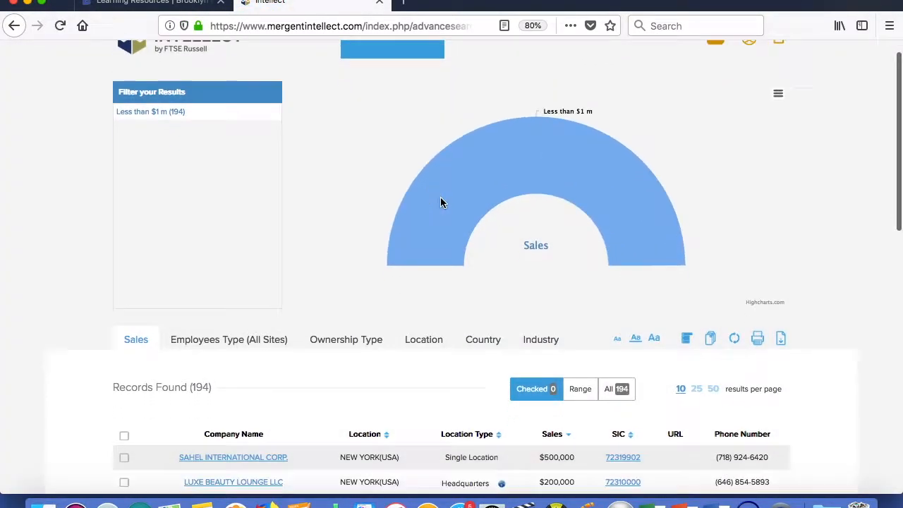
scroll(440, 204, "down", 5)
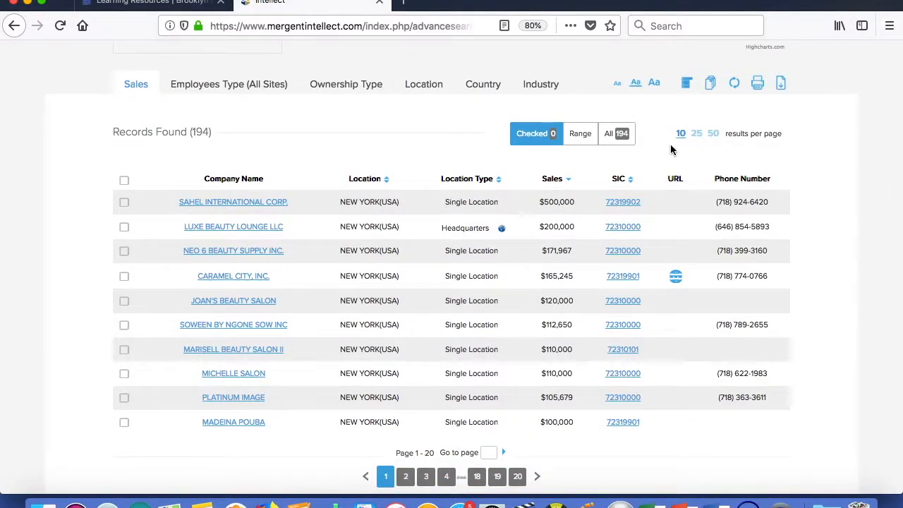
left_click(613, 141)
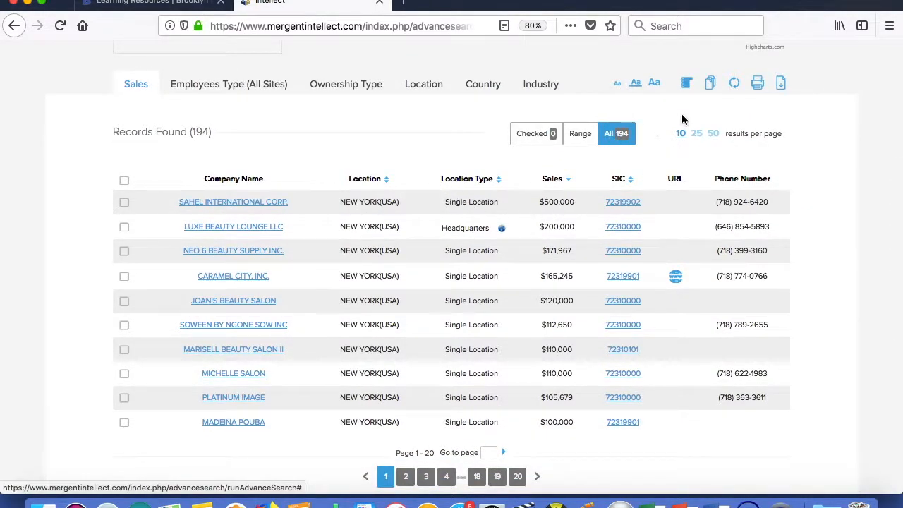